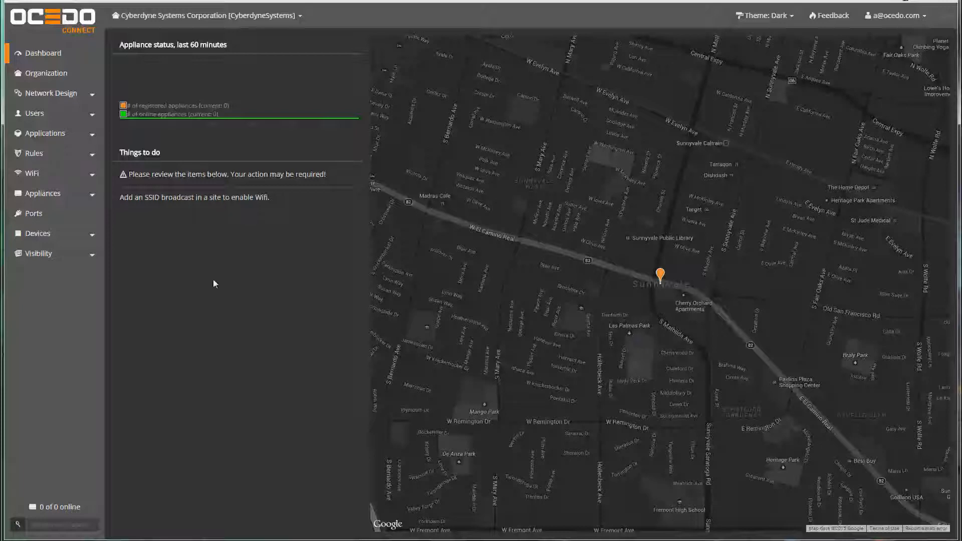
- Open the Organization page showing the long name 'Cyberdyne Systems Corporation'
left_click(47, 75)
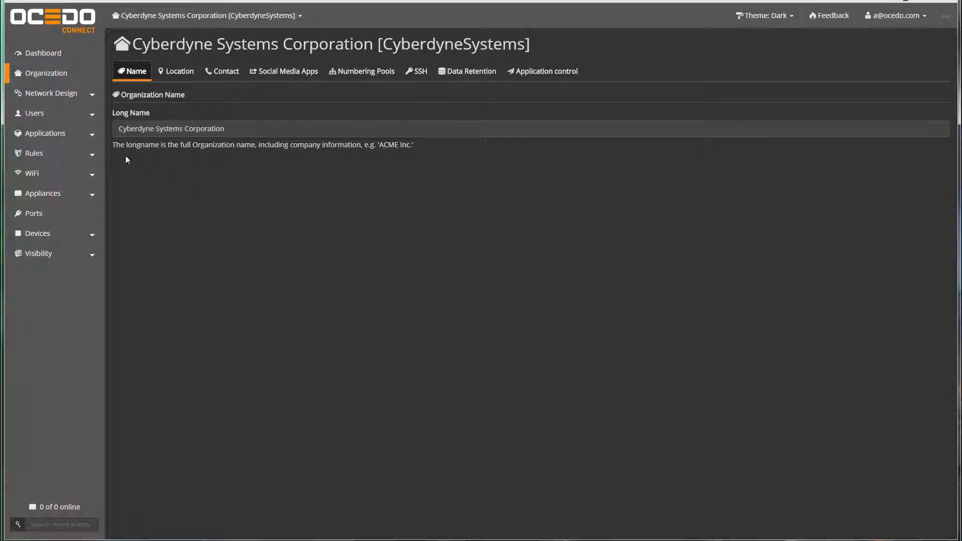
- Review the Sites and Zones lists, then open the HQ (Headquarters) site in Sunnyvale, CA
left_click(45, 93)
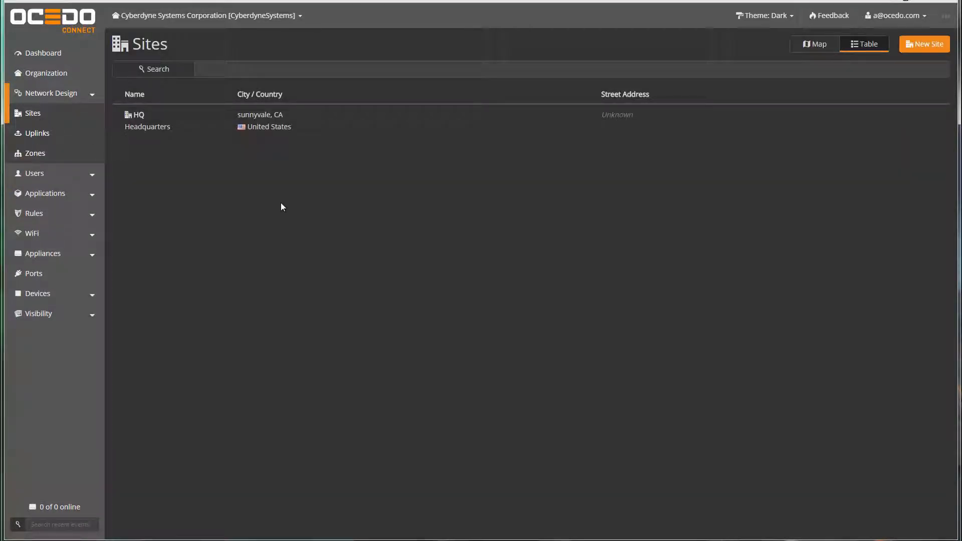
left_click(26, 153)
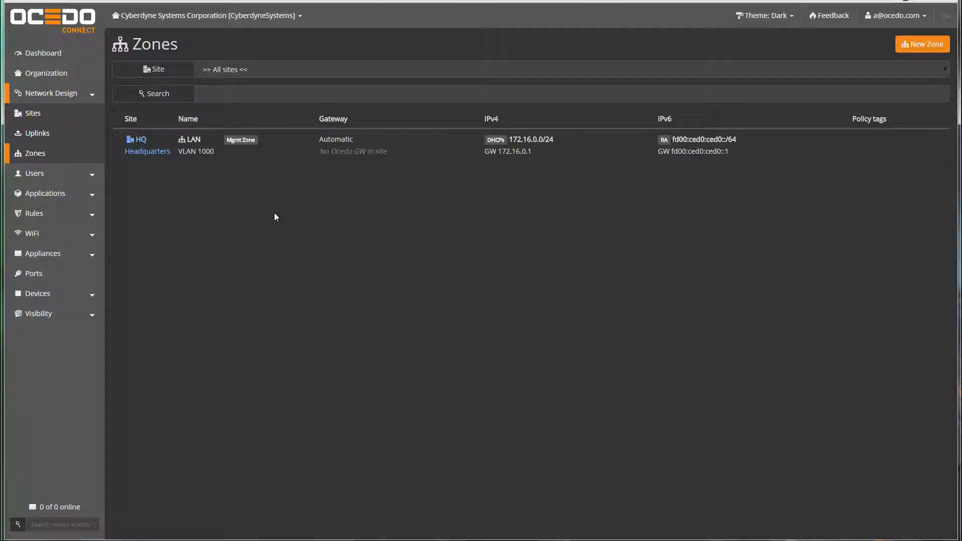
left_click(32, 113)
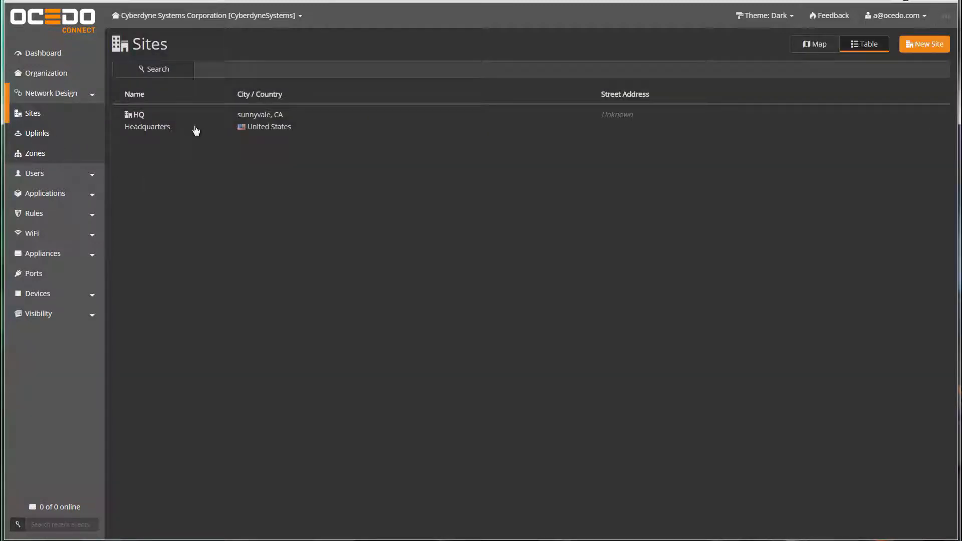
left_click(336, 129)
- Save '18144 El Camino Real' as the HQ site's street address
left_click(767, 71)
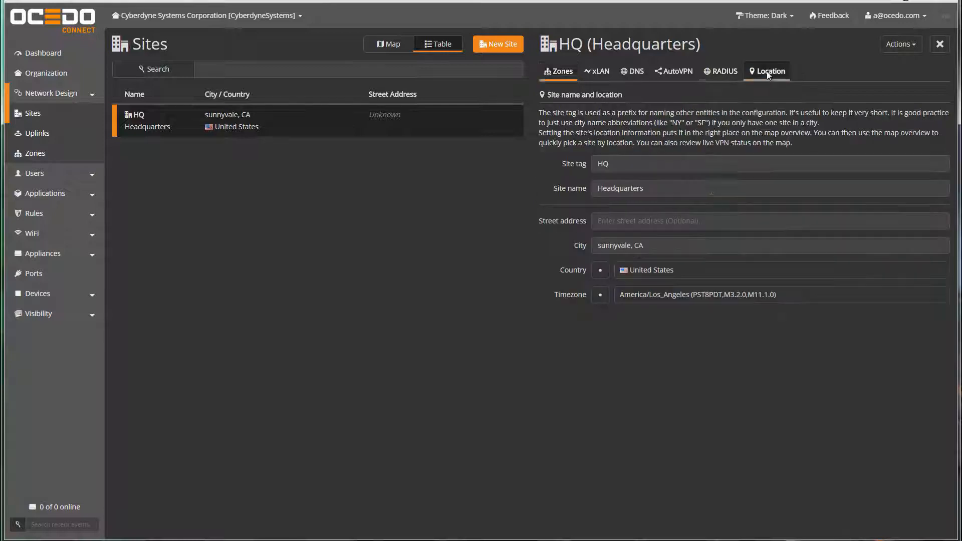
left_click(610, 224)
type("18144 ")
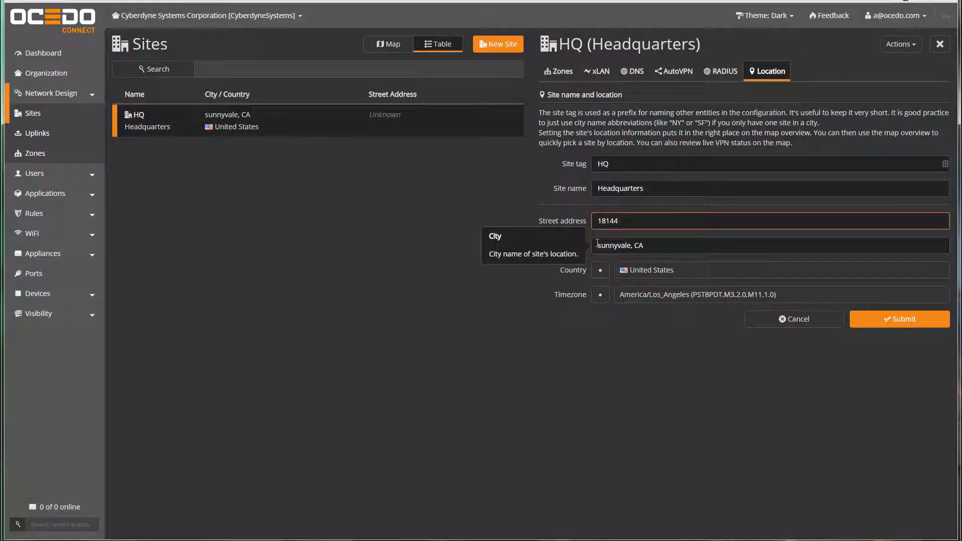
type("El Camino Real")
left_click(915, 319)
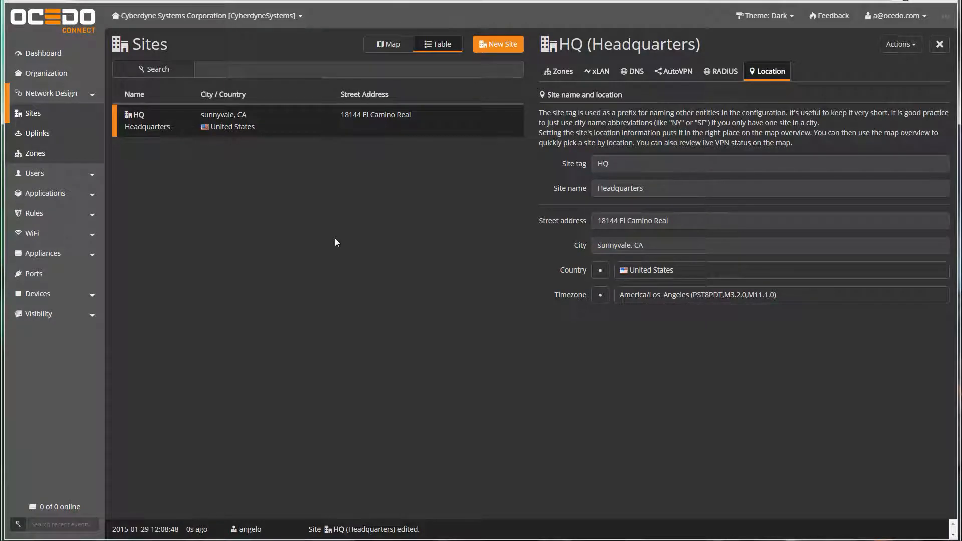
left_click(35, 154)
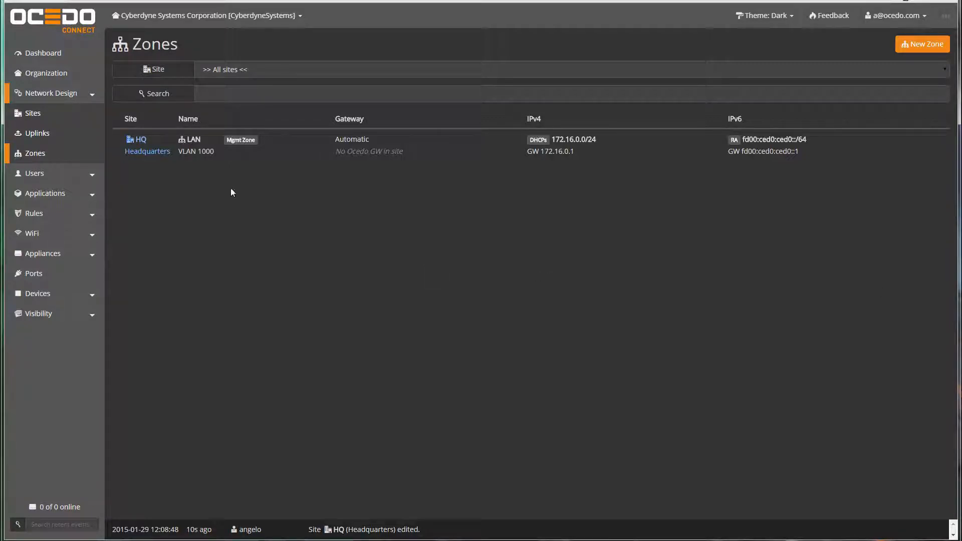
- Set the LAN zone's IPv4 network to 10.1.1.0/24 with RouteVPN switched on
left_click(476, 144)
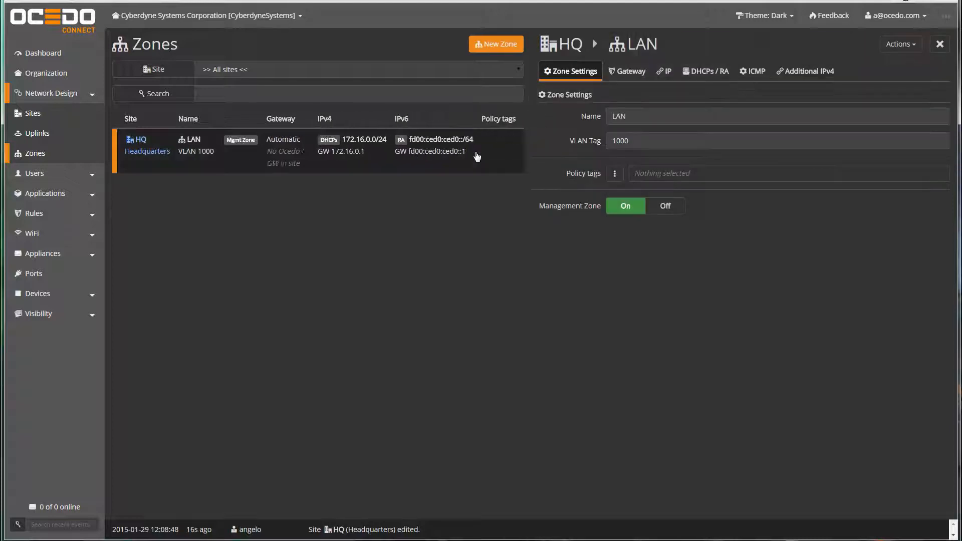
left_click(667, 72)
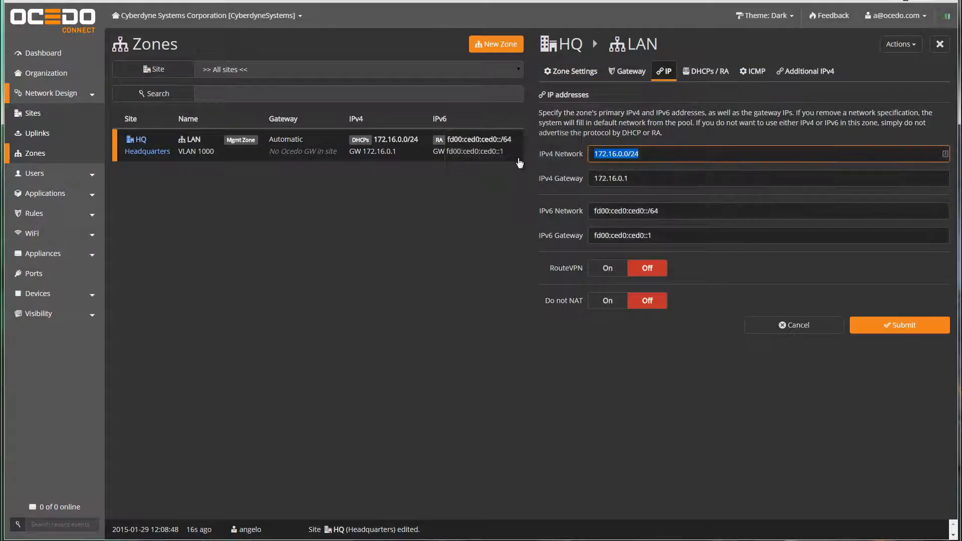
type("10.1.")
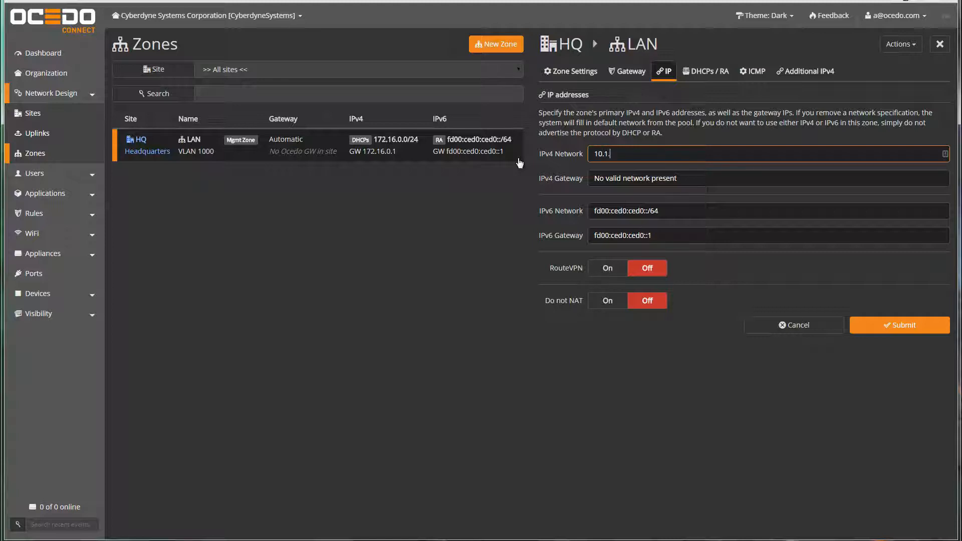
type("1.0/24")
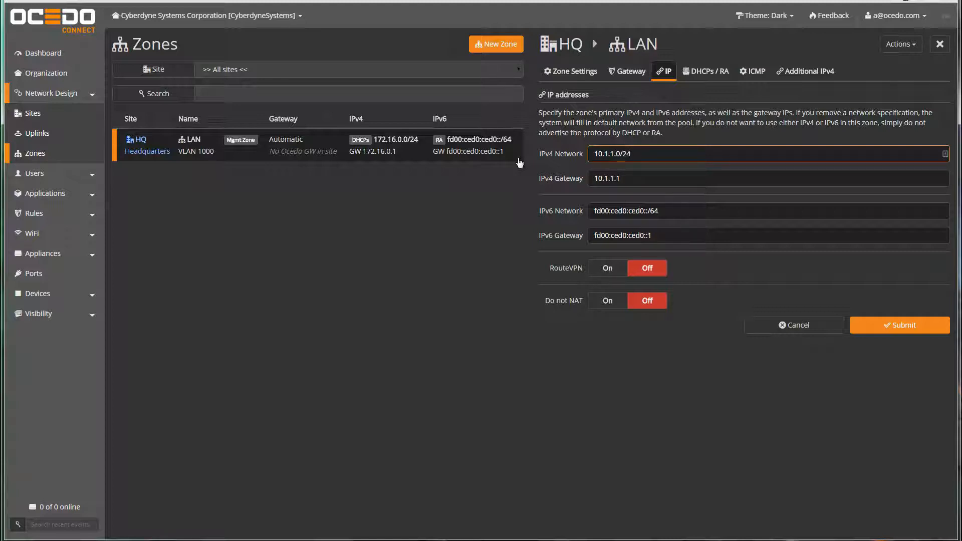
left_click(612, 269)
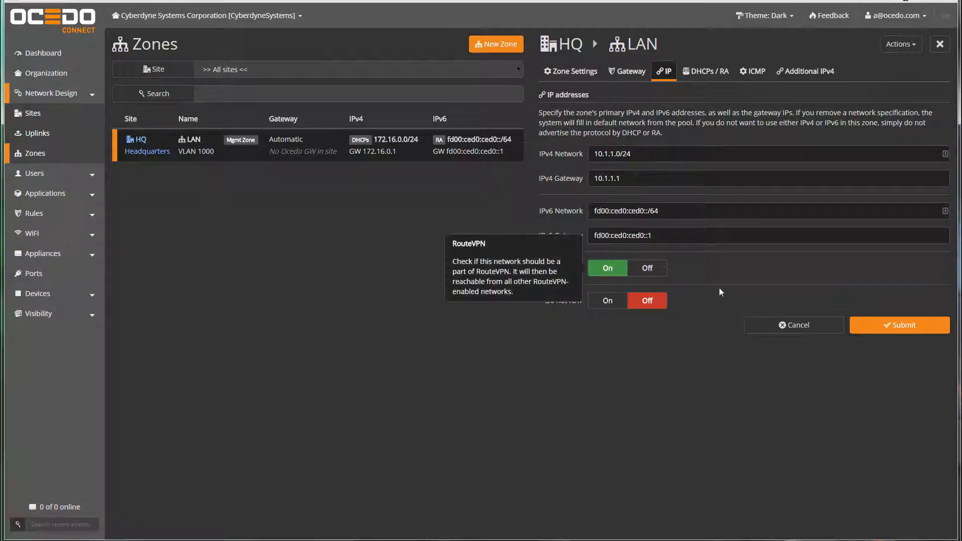
left_click(886, 326)
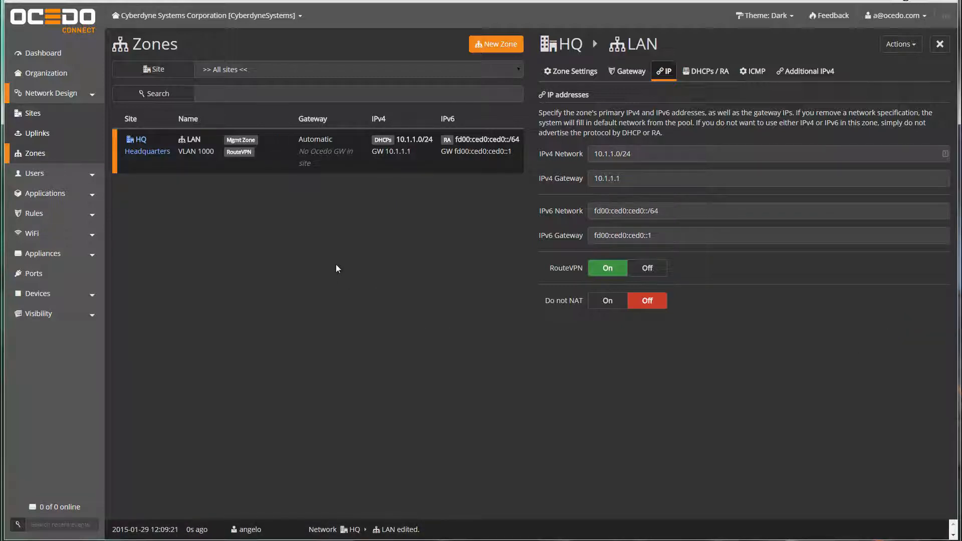
left_click(504, 47)
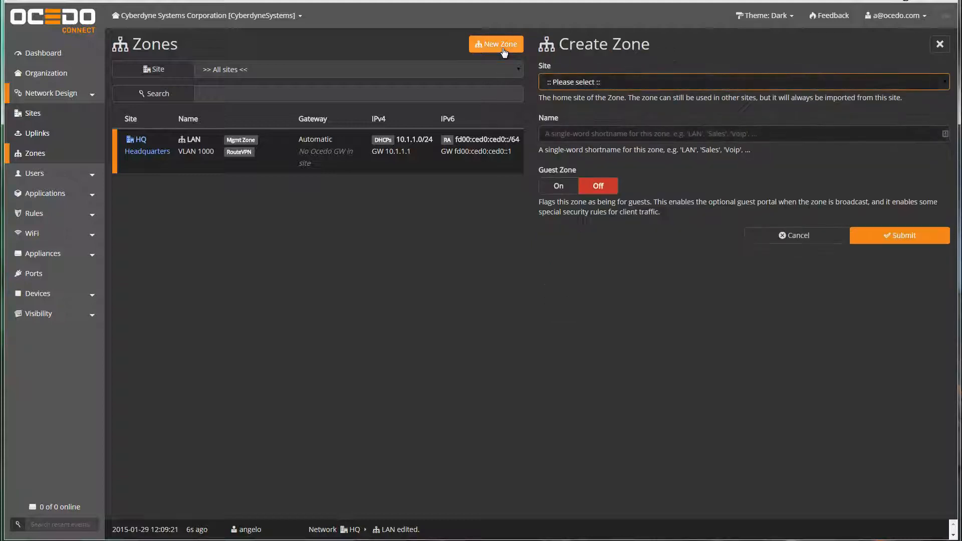
- Create a zone named Guest at HQ (Headquarters) with Guest Zone turned on
left_click(600, 82)
left_click(577, 105)
left_click(574, 134)
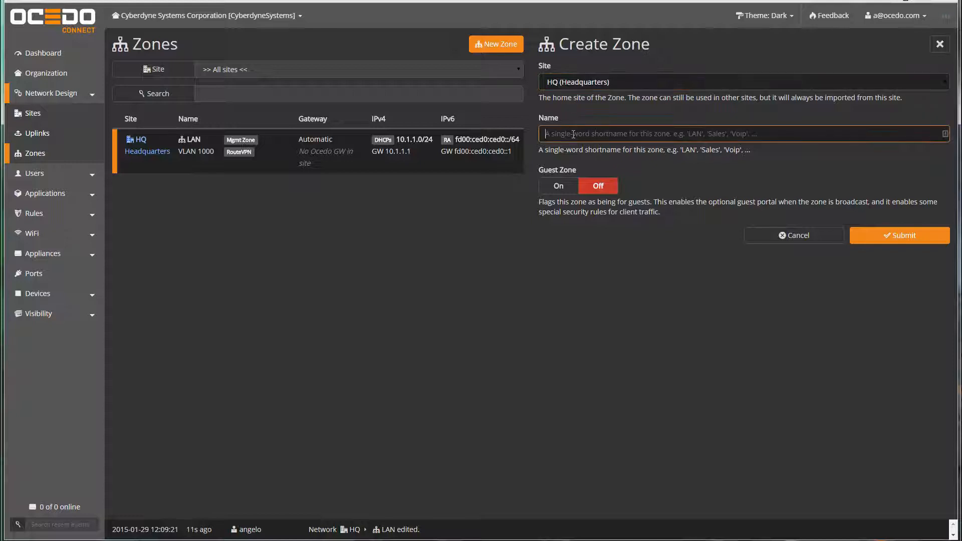
type("Guest")
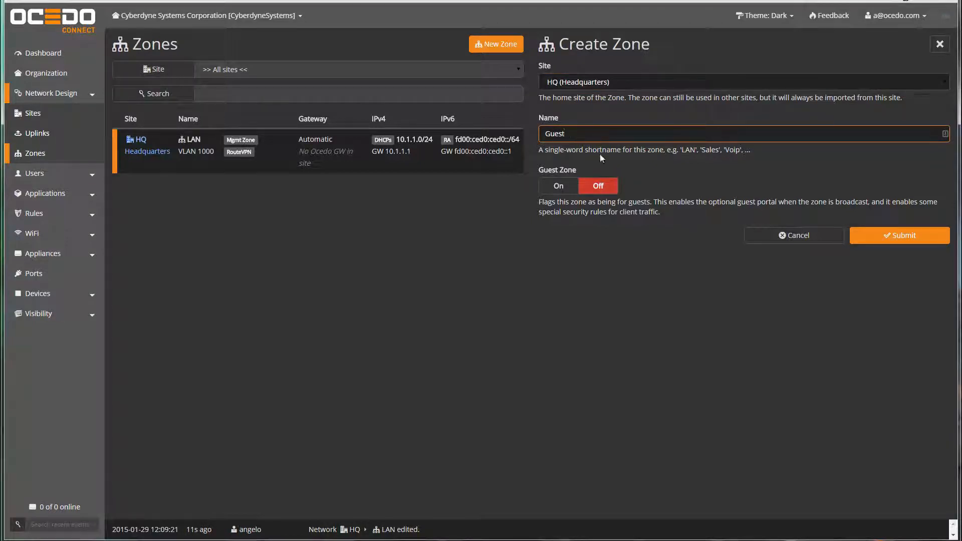
left_click(559, 186)
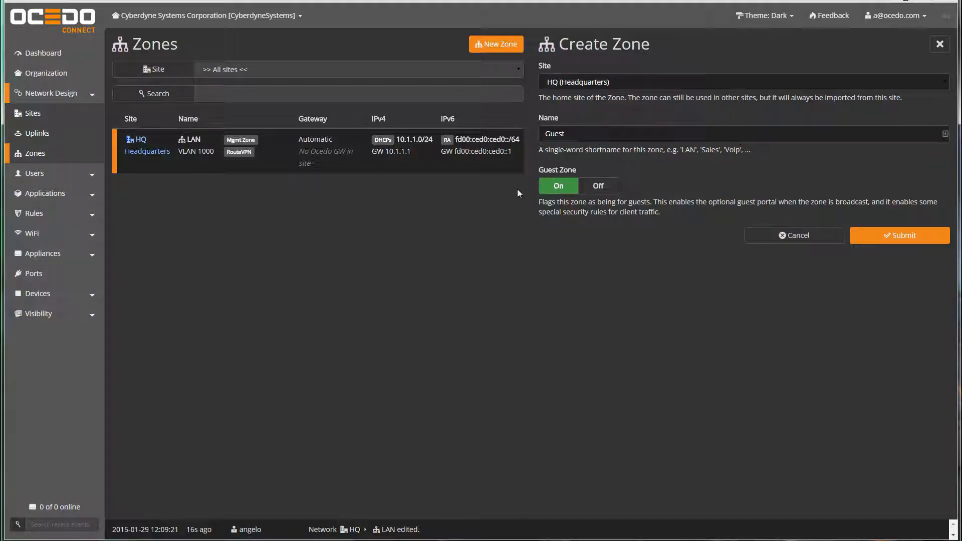
left_click(863, 234)
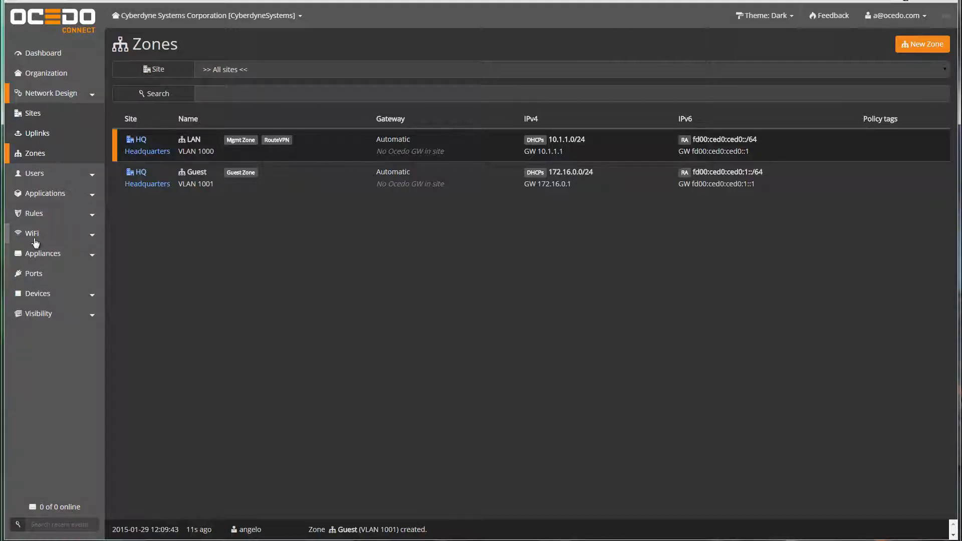
left_click(35, 241)
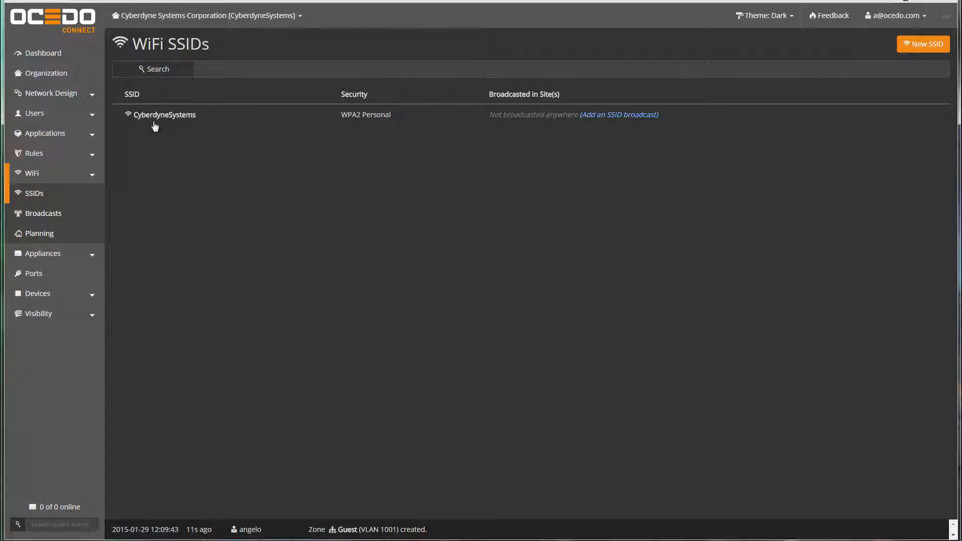
- Rename the CyberdyneSystems SSID to CyberCorp
left_click(281, 121)
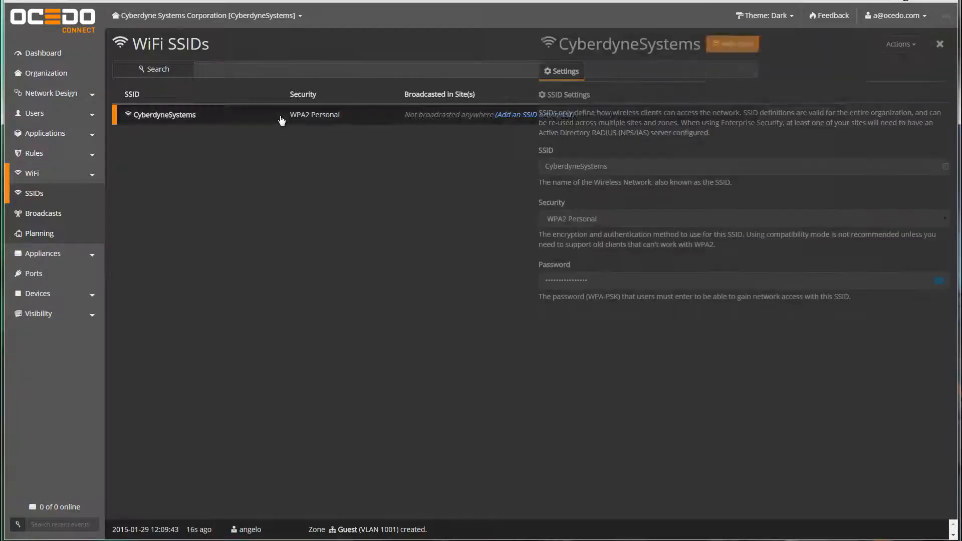
key("BackSpace")
key("BackSpace")
key("BackSpace")
key("BackSpace")
key("BackSpace")
key("BackSpace")
key("BackSpace")
key("BackSpace")
key("BackSpace")
key("BackSpace")
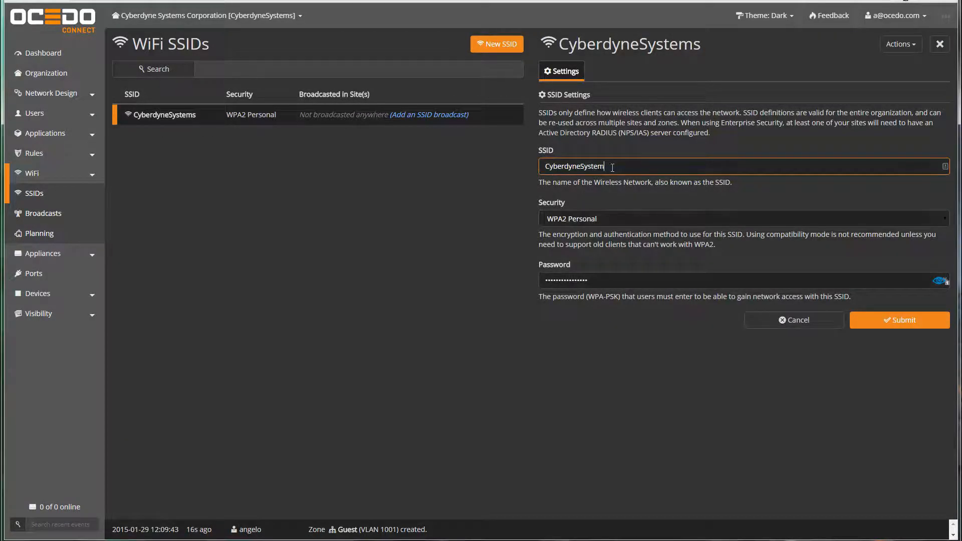
key("BackSpace")
type("Corp")
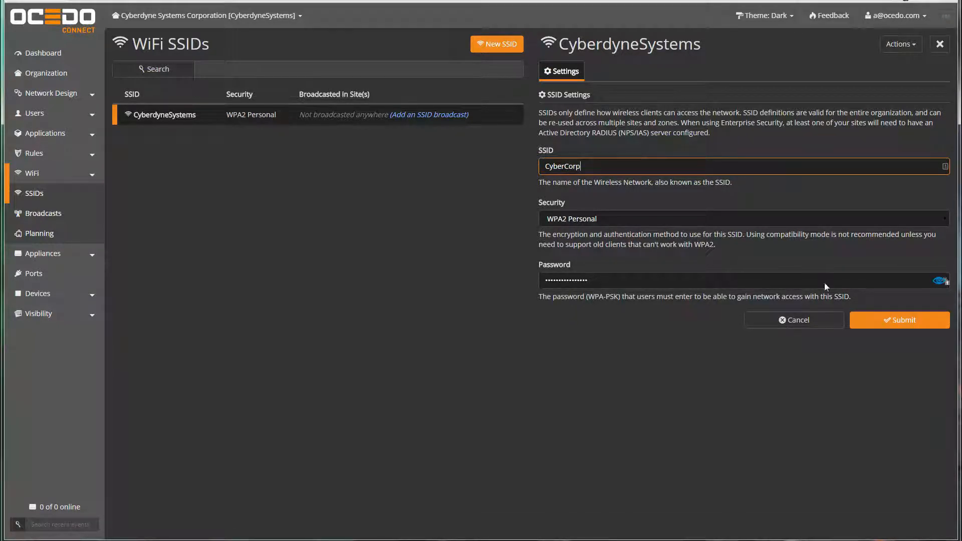
- Replace the SSID's WPA2 Personal password with a new one and save
left_click(940, 280)
left_click_drag(619, 280, 488, 290)
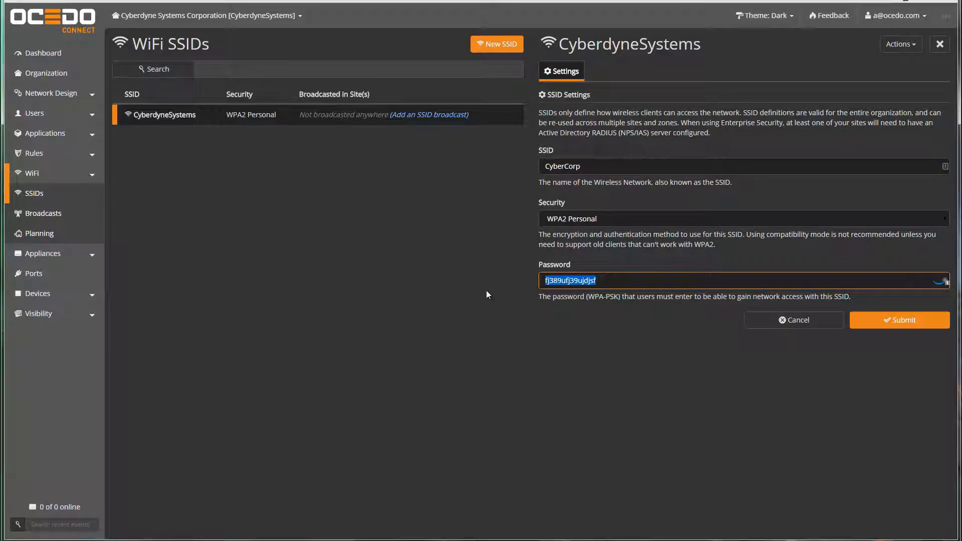
type("secu")
key("BackSpace")
key("BackSpace")
key("BackSpace")
type("upersecure")
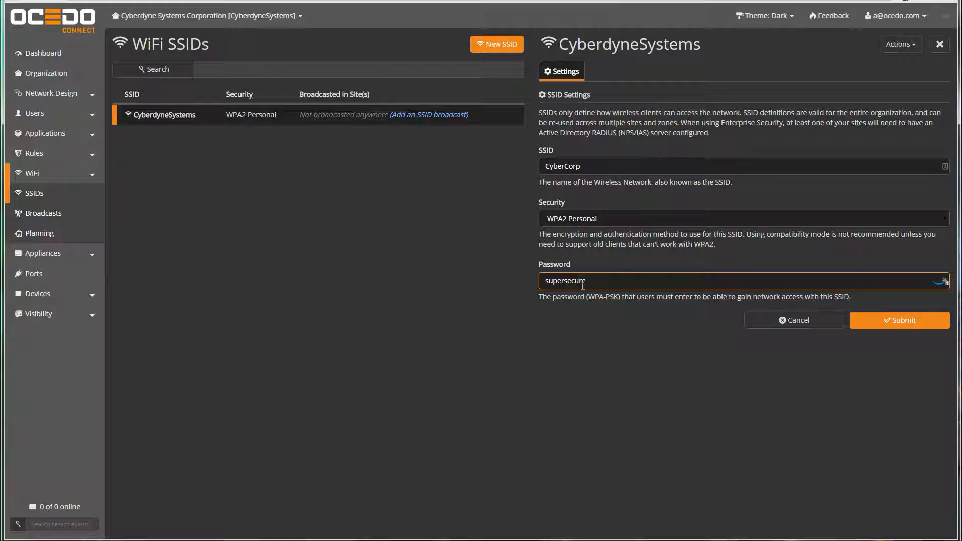
left_click(866, 320)
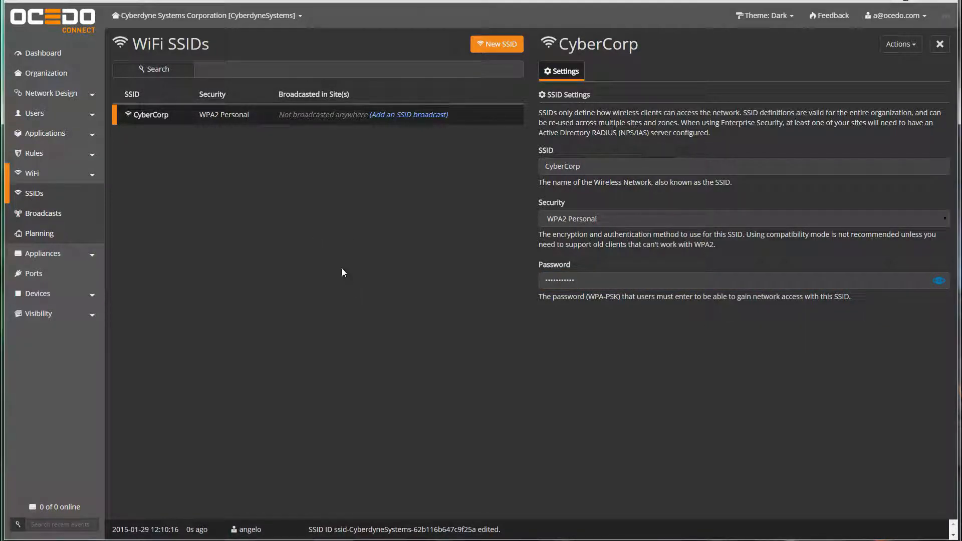
- Create a new SSID named CyberGuest with Open security
left_click(502, 46)
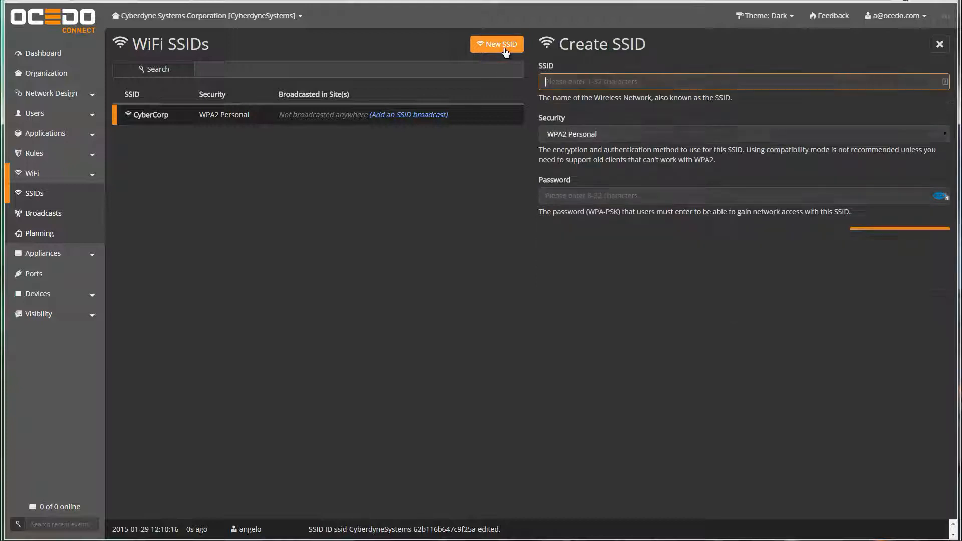
type("CyberGuest")
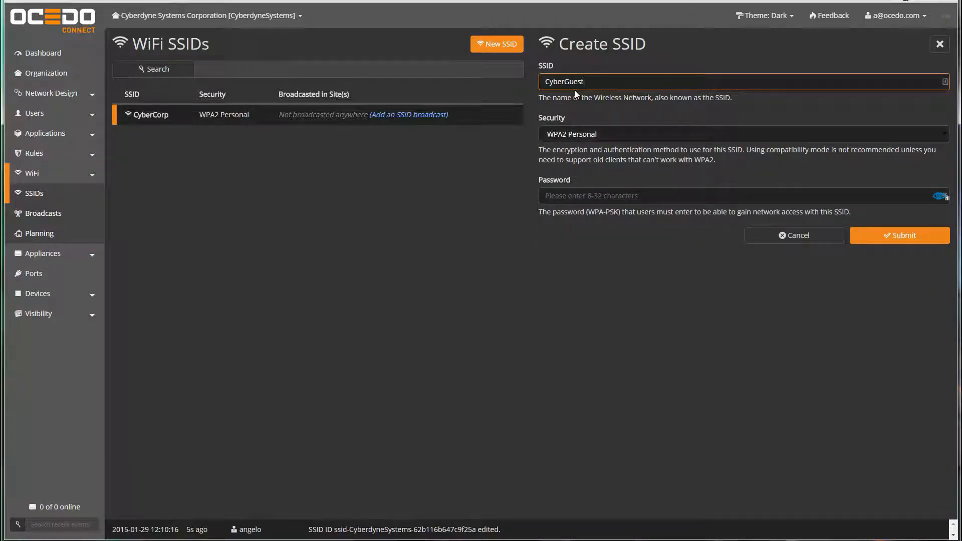
left_click(585, 135)
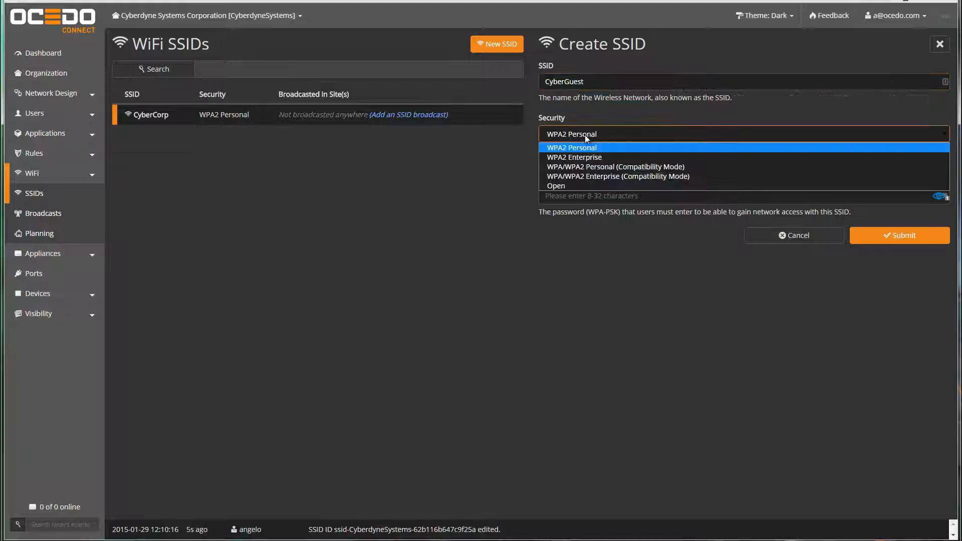
left_click(567, 186)
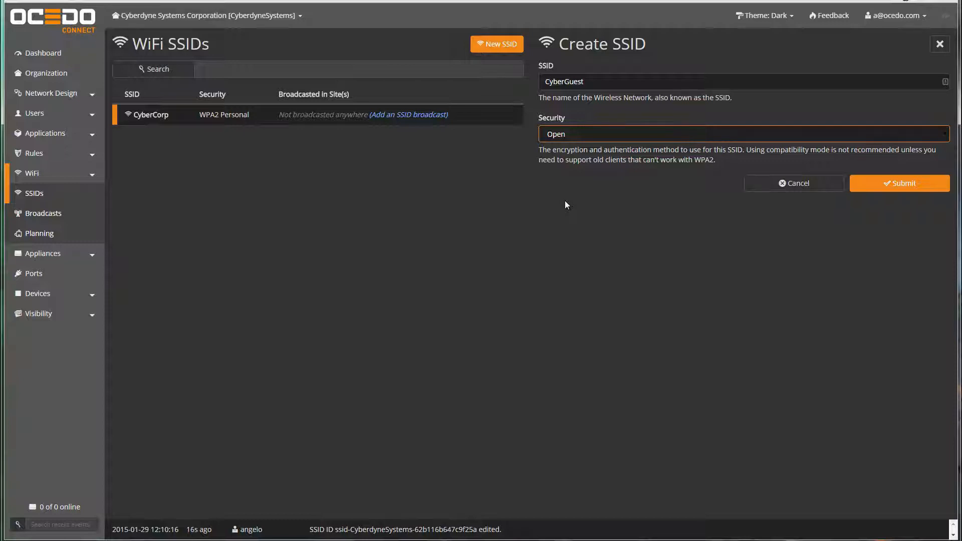
left_click(882, 213)
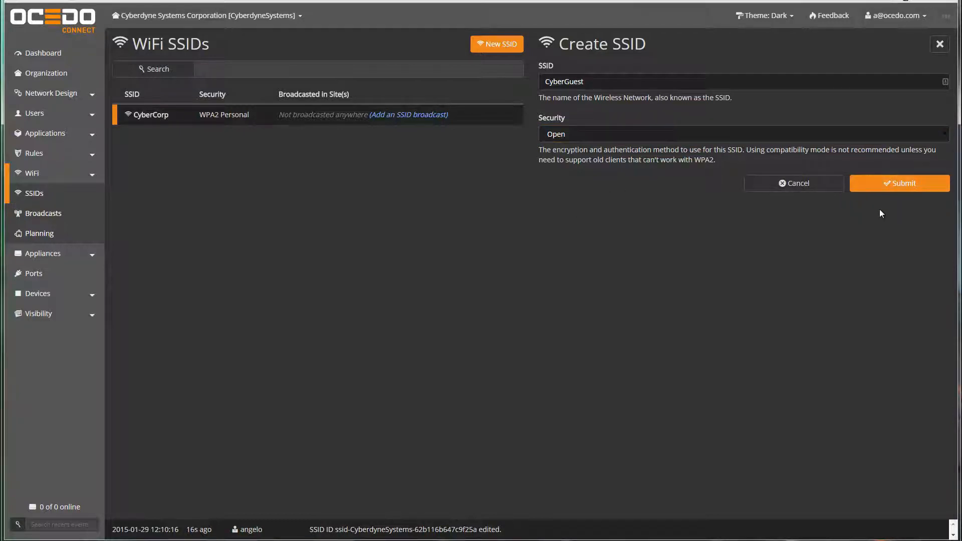
left_click(880, 191)
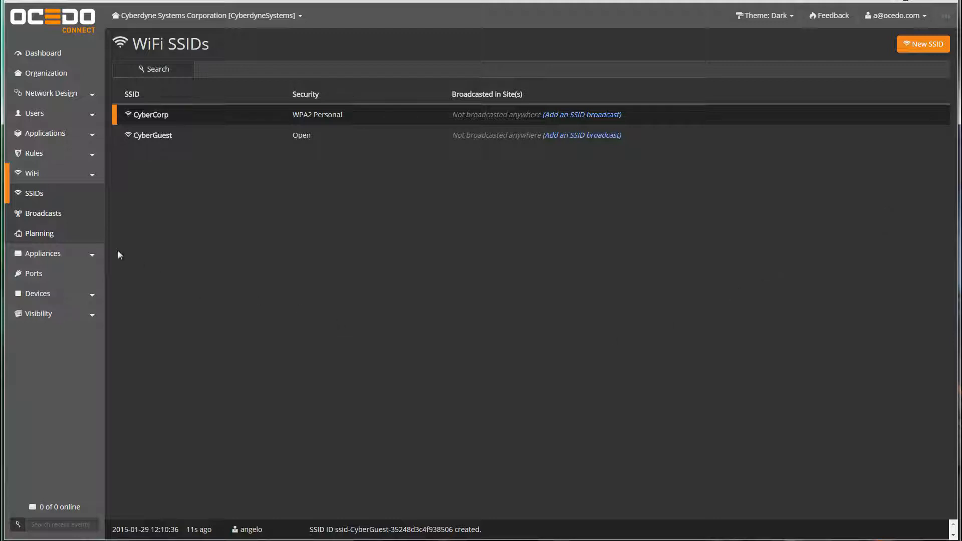
left_click(49, 214)
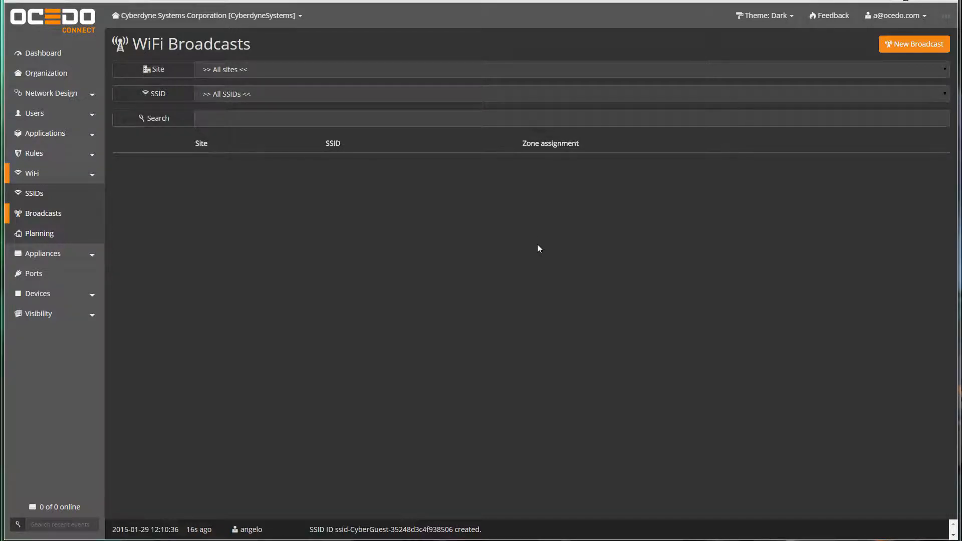
- Add a broadcast of CyberCorp at HQ into the LAN [1000] zone
left_click(914, 44)
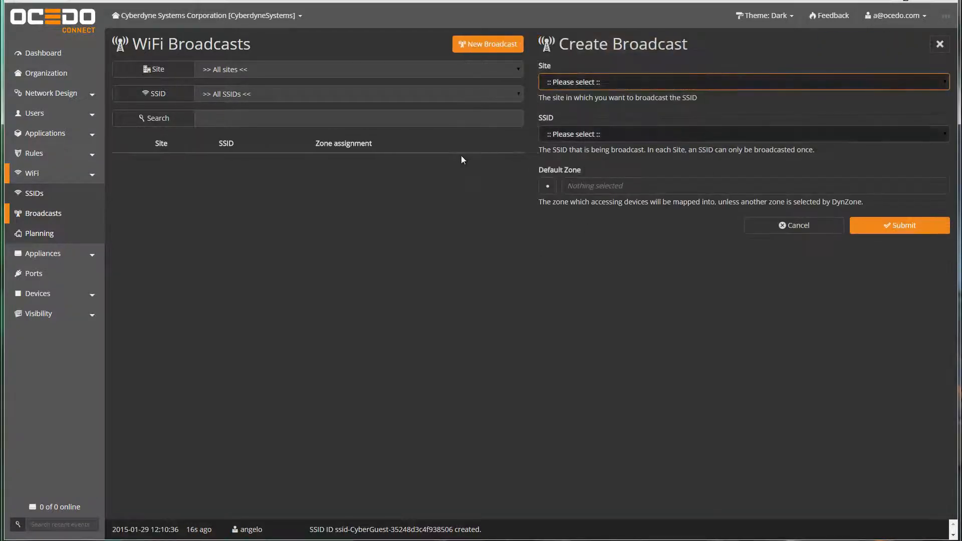
left_click(577, 88)
left_click(565, 104)
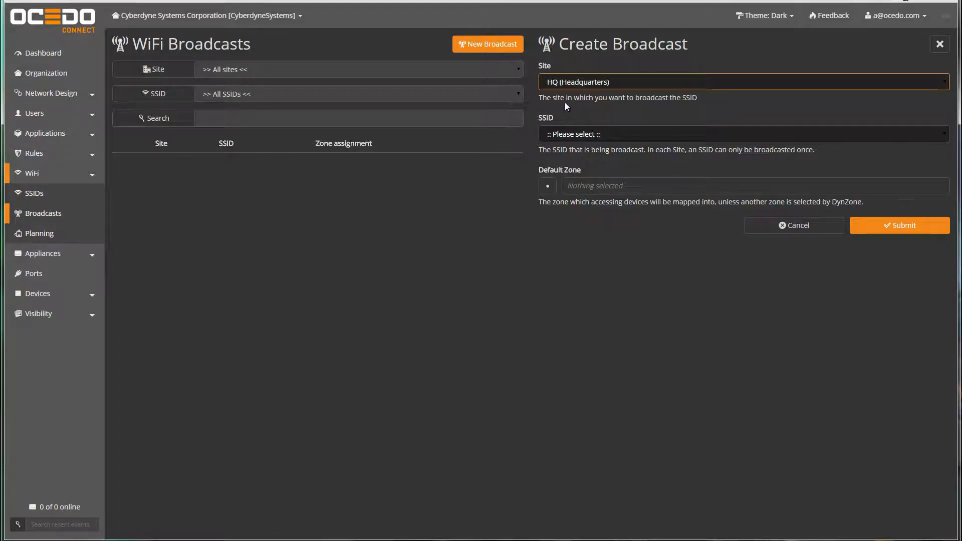
left_click(579, 131)
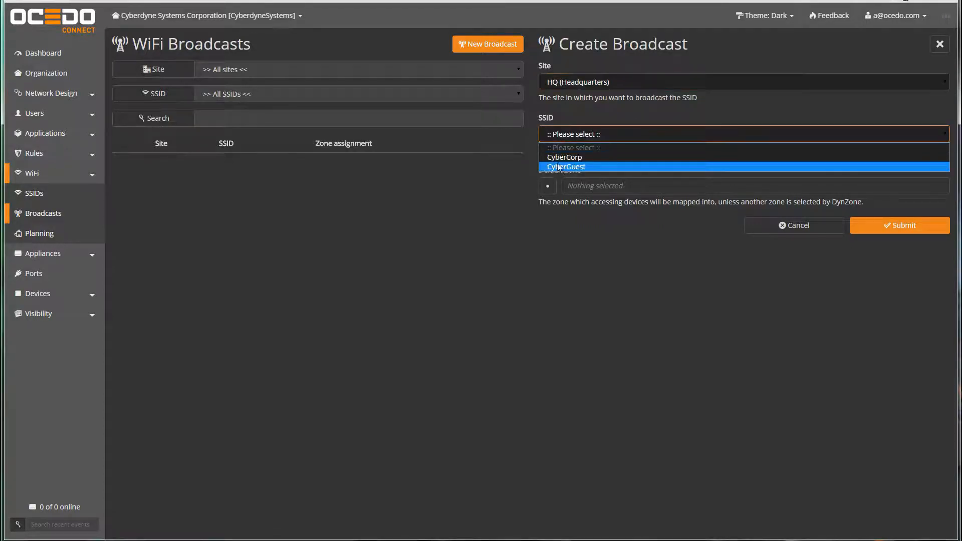
left_click(558, 157)
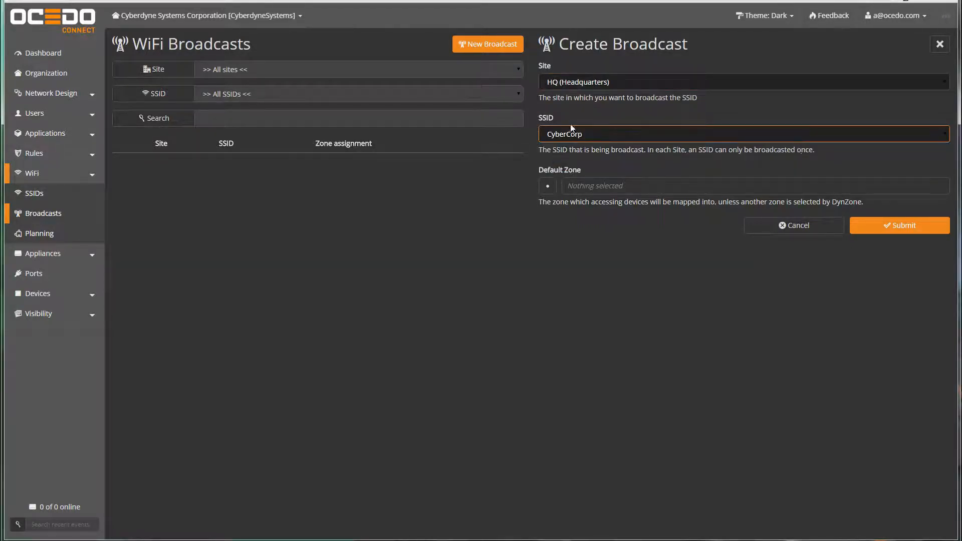
left_click(548, 186)
left_click(592, 205)
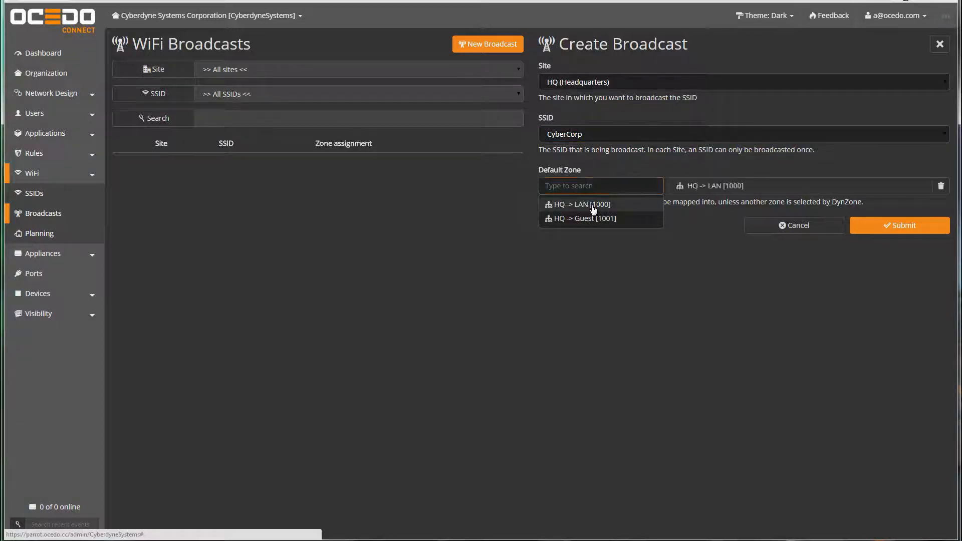
left_click(876, 227)
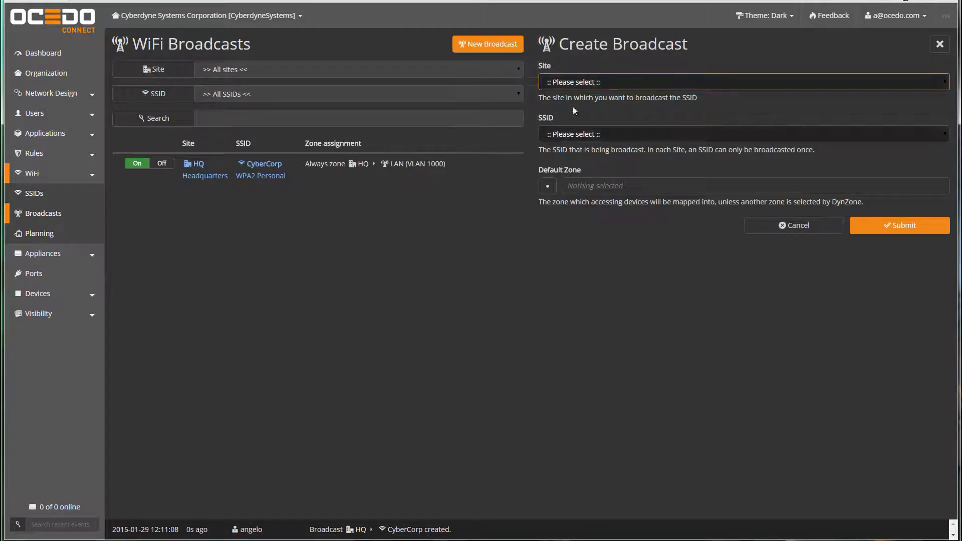
- Add a broadcast of CyberGuest at HQ into the Guest [1001] zone
left_click(570, 81)
left_click(566, 105)
left_click(626, 134)
left_click(576, 167)
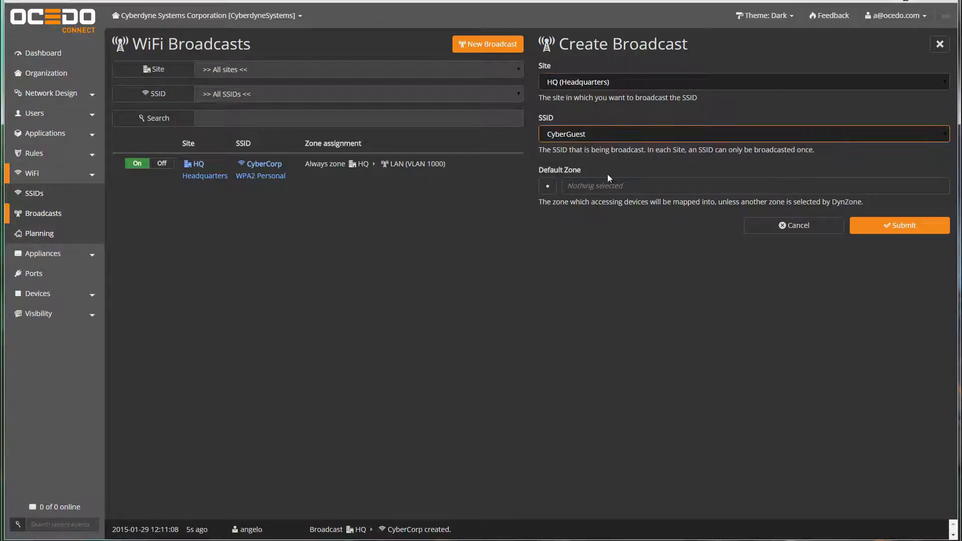
left_click(548, 186)
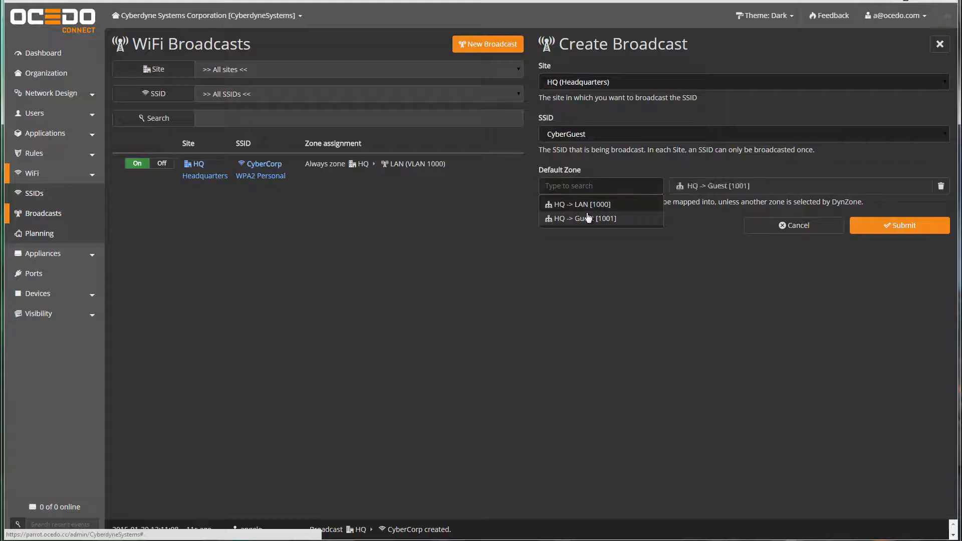
left_click(589, 218)
left_click(865, 225)
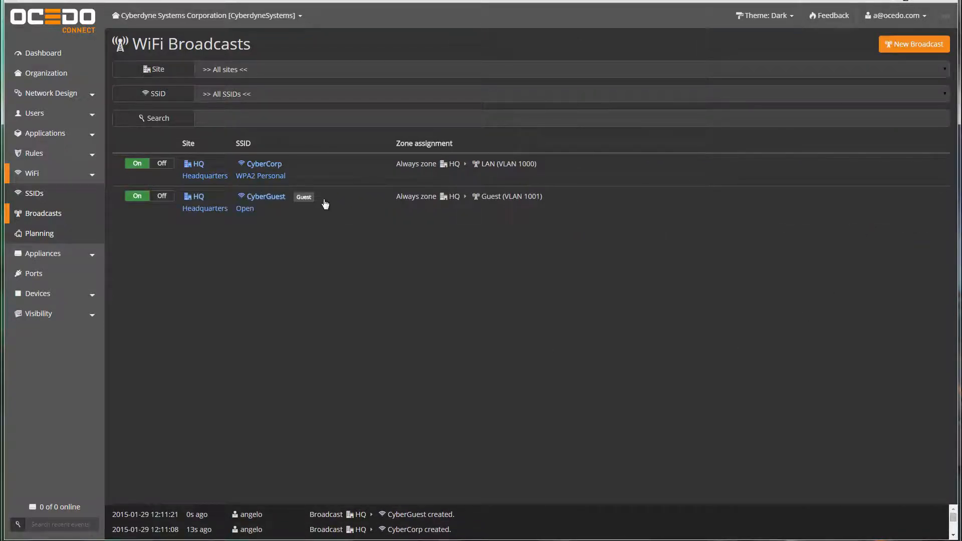
- Switch Portal on for the HQ CyberGuest broadcast
left_click(347, 213)
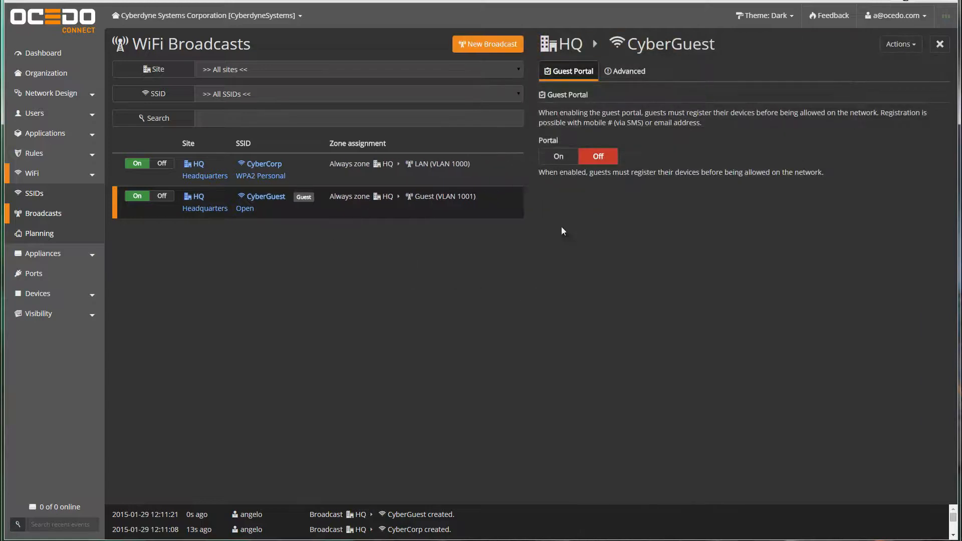
left_click(559, 157)
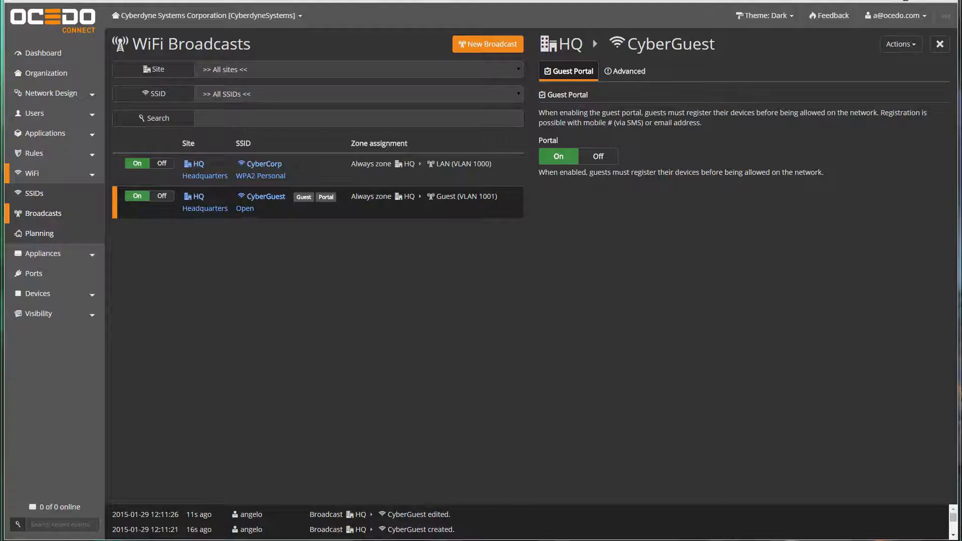
left_click(43, 254)
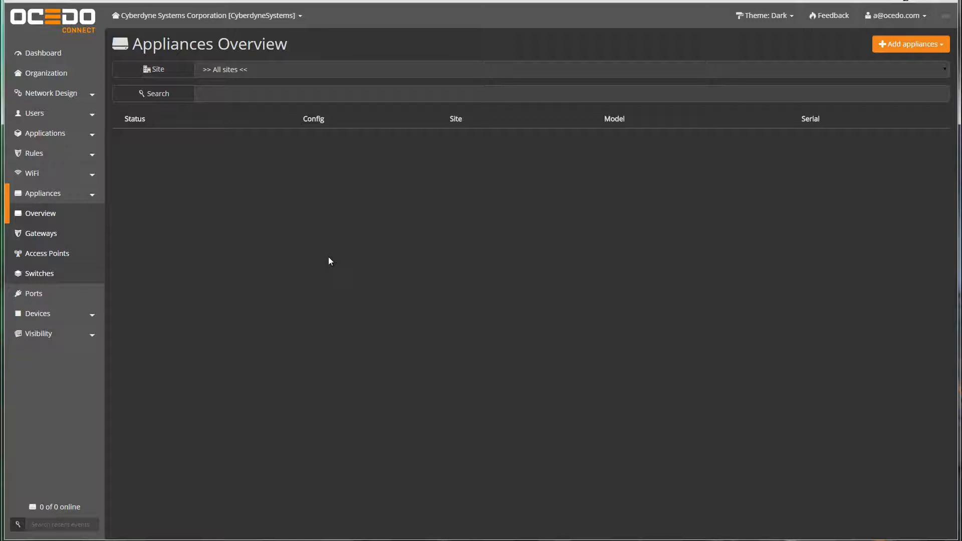
- Create a G50 WiFi shadow gateway at HQ and view its details
left_click(909, 48)
left_click(878, 90)
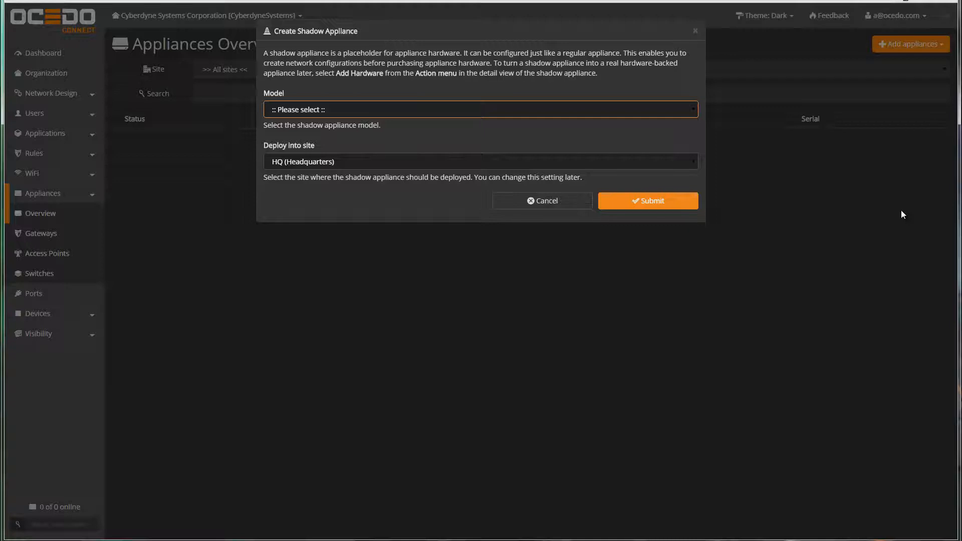
left_click(288, 110)
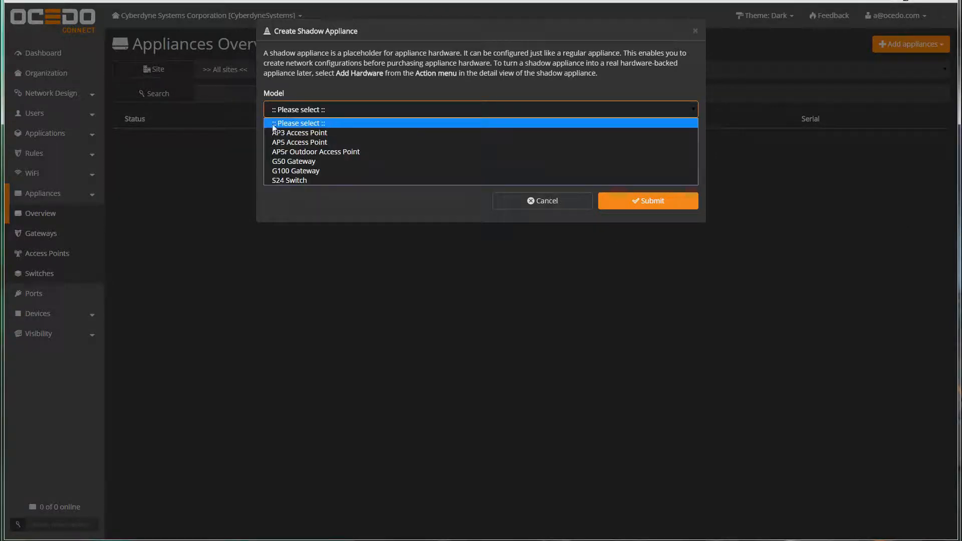
left_click(282, 161)
left_click(648, 202)
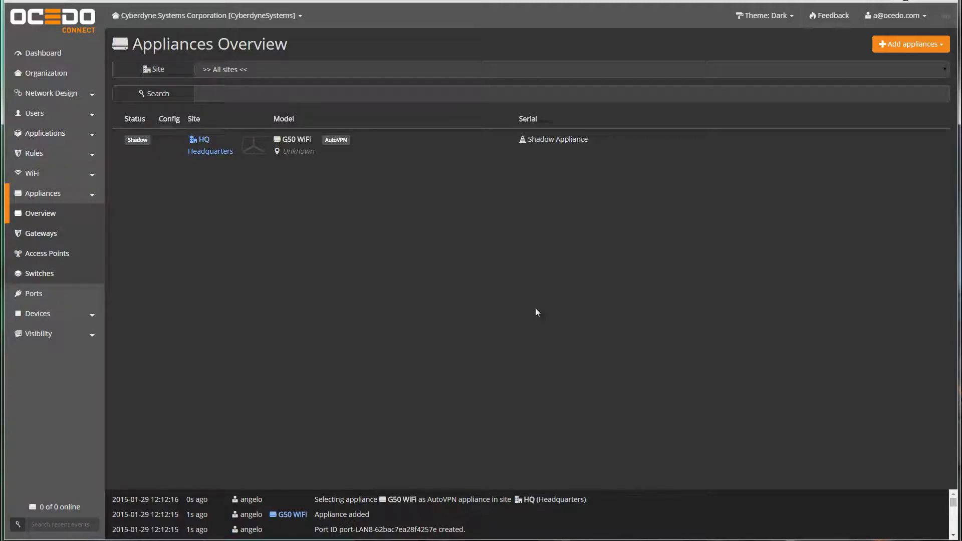
left_click(374, 155)
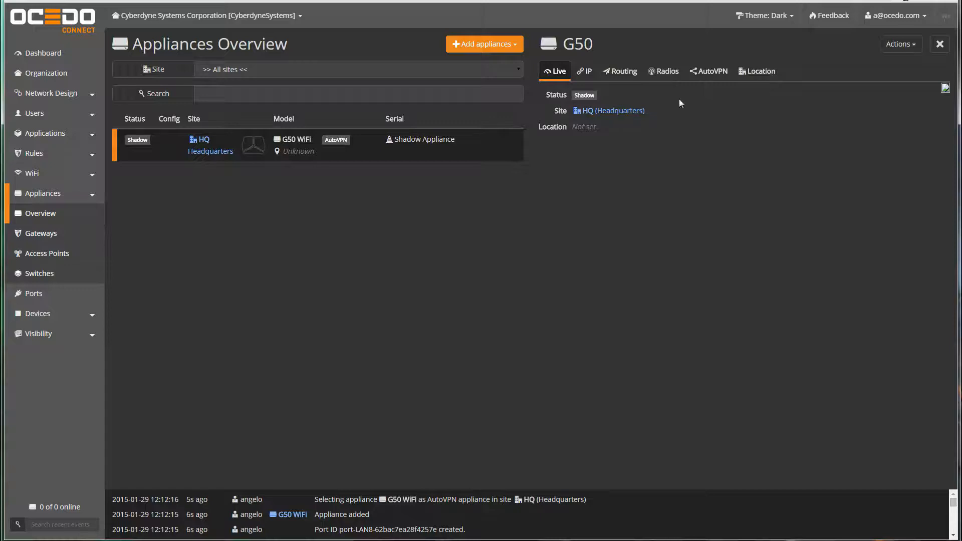
- Set the G50 appliance's location to 'Server Room' and bring up the Uplinks list
left_click(758, 72)
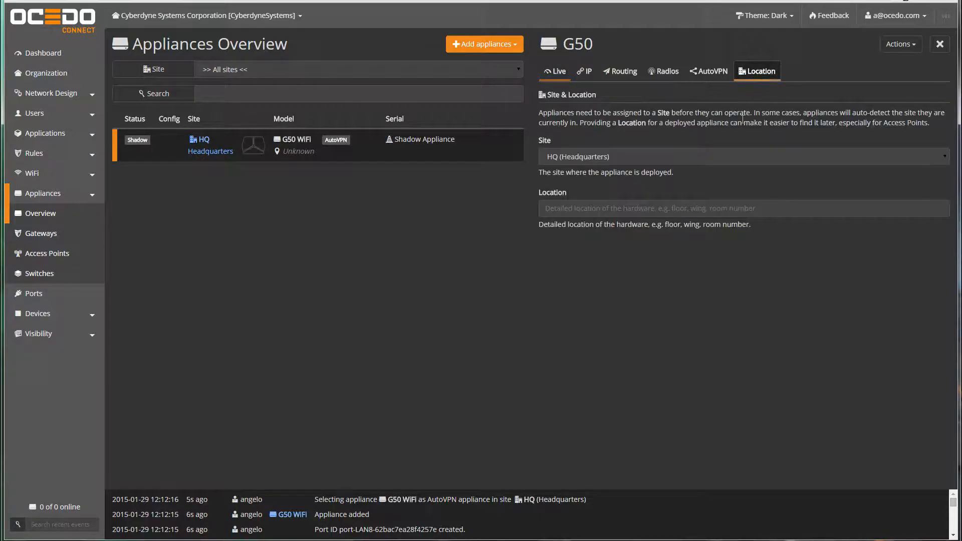
left_click(618, 207)
type("Server Room")
left_click(879, 249)
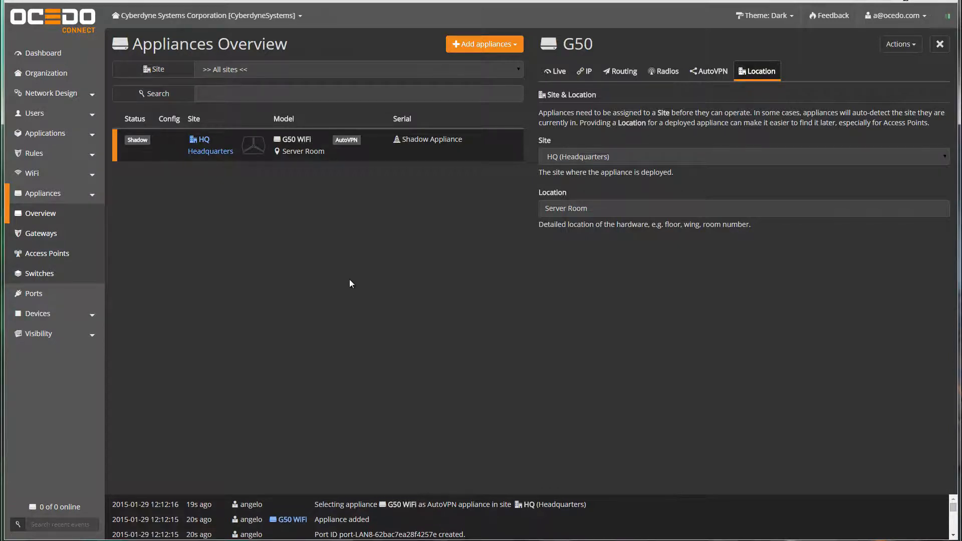
left_click(37, 95)
left_click(43, 134)
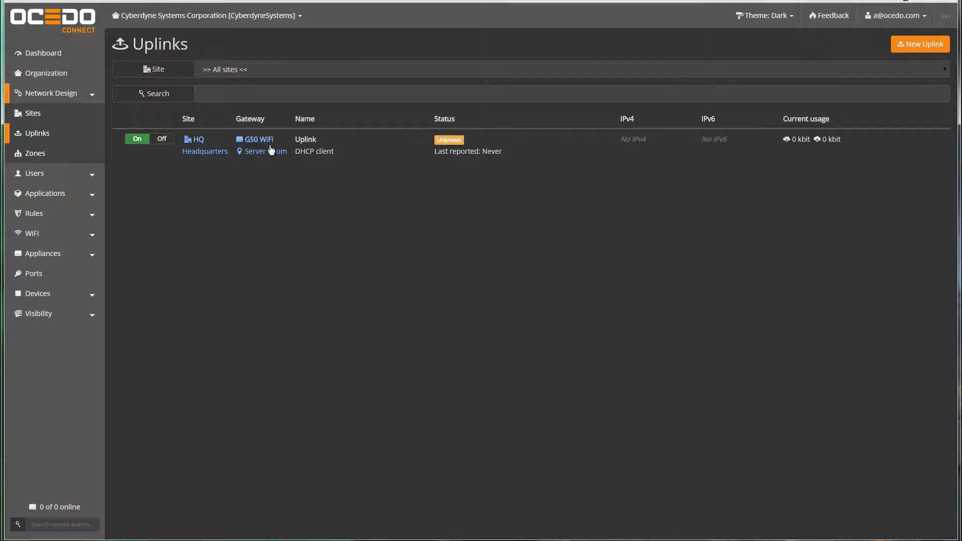
- Rename the HQ uplink to 'Skynet Fiber', keeping its type as DHCP client
left_click(354, 147)
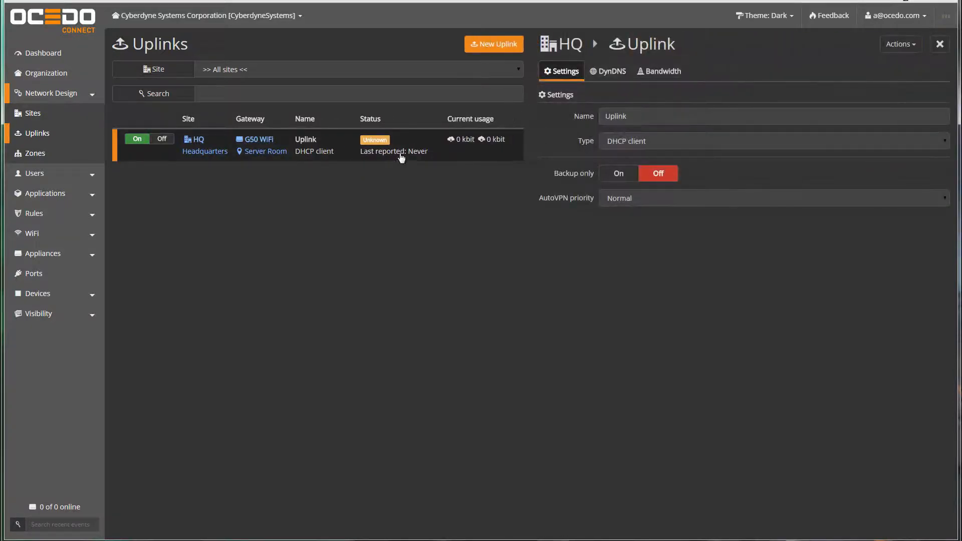
left_click(595, 118)
type("Skynet Fiber")
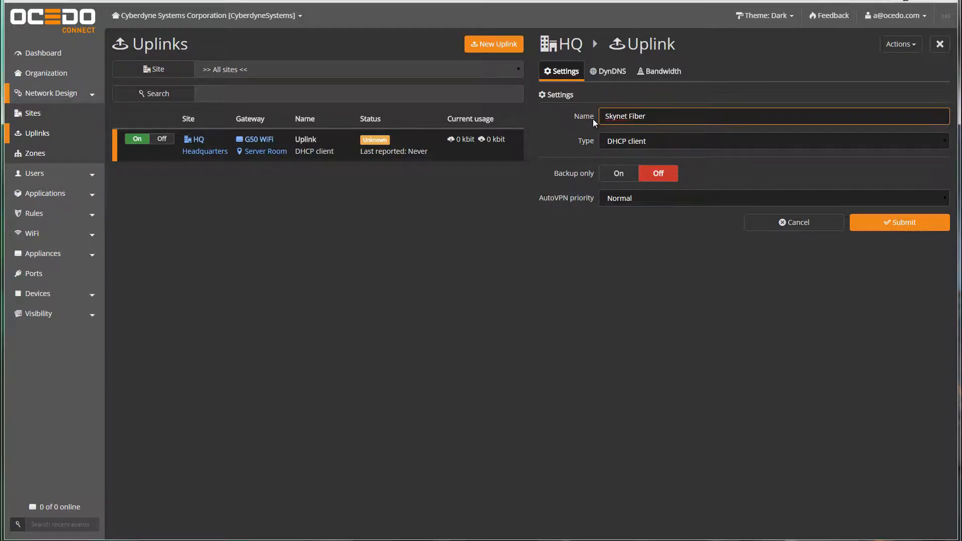
key("Tab")
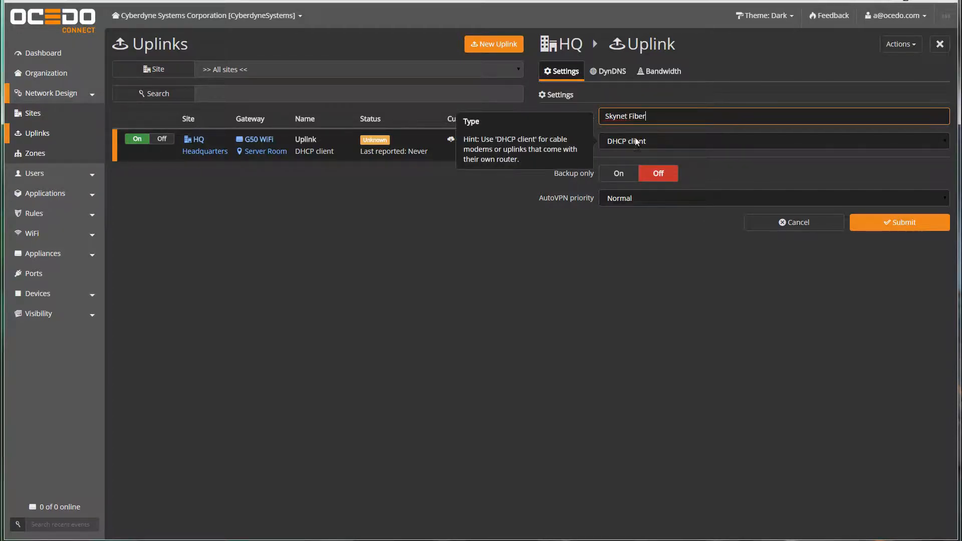
left_click(683, 142)
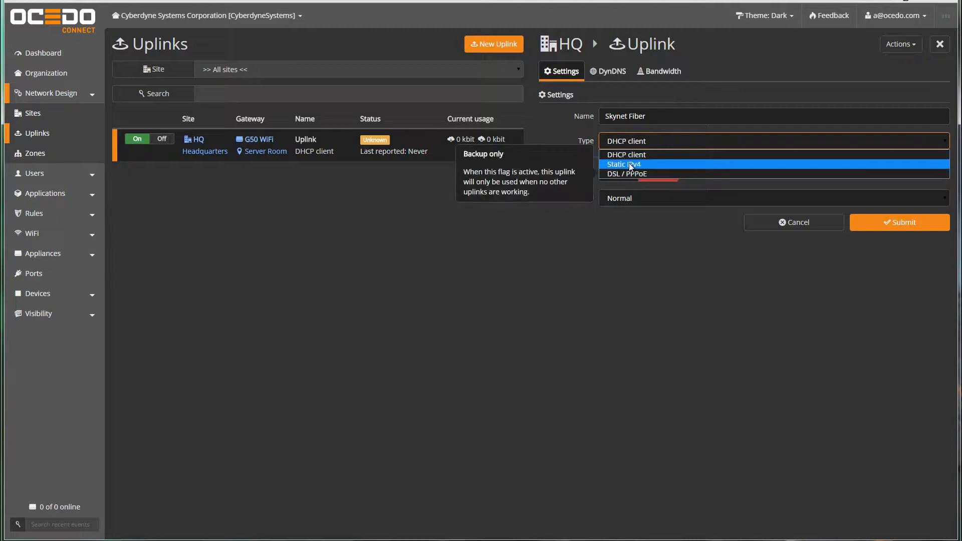
left_click(642, 237)
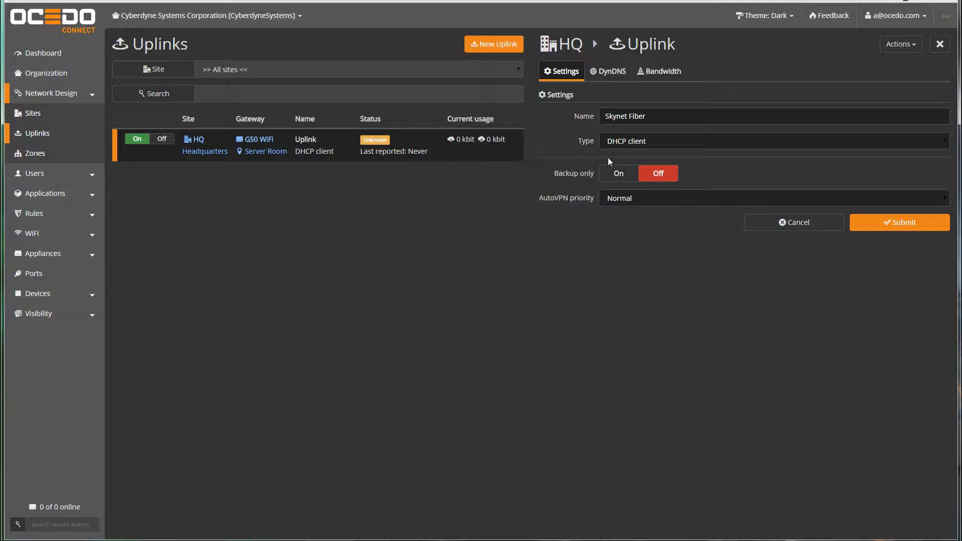
left_click(864, 218)
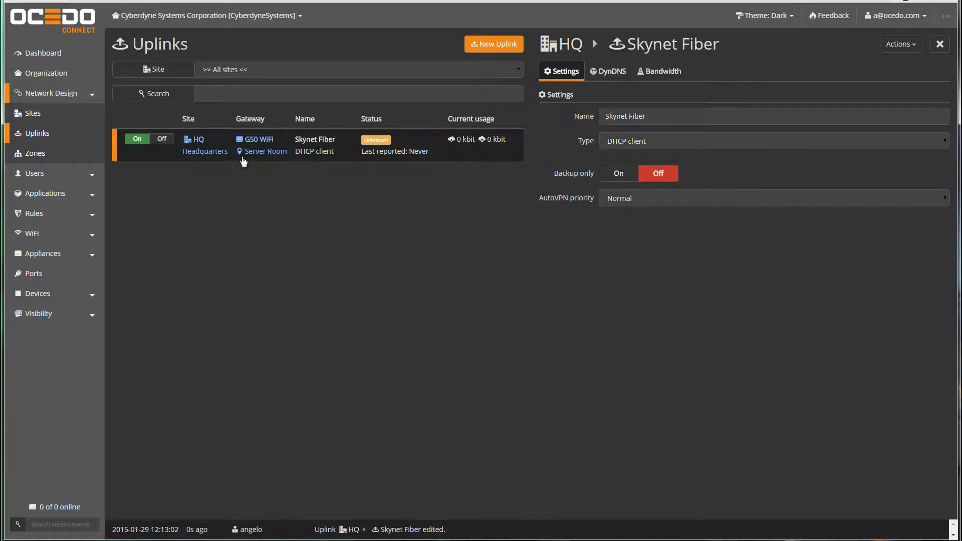
left_click(35, 153)
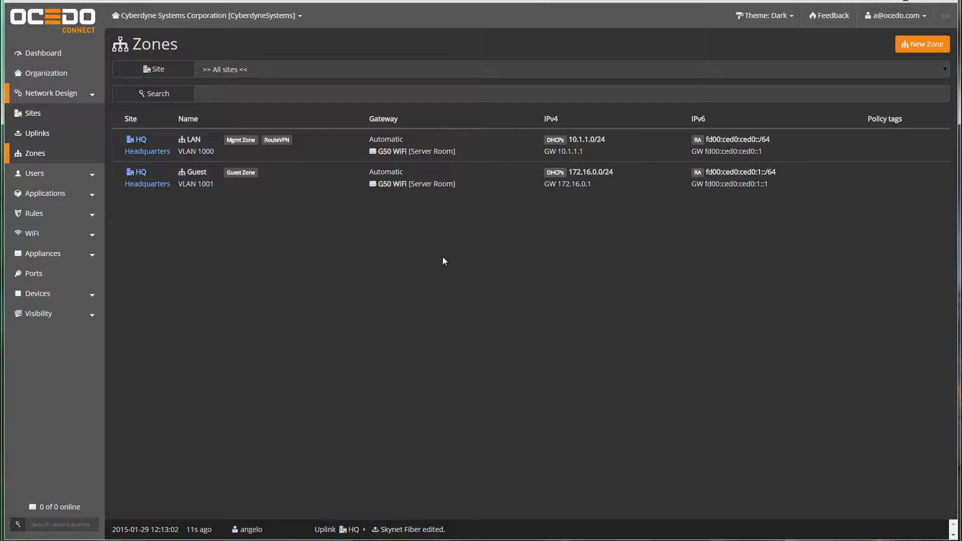
- Switch xLAN on for the HQ site
left_click(23, 116)
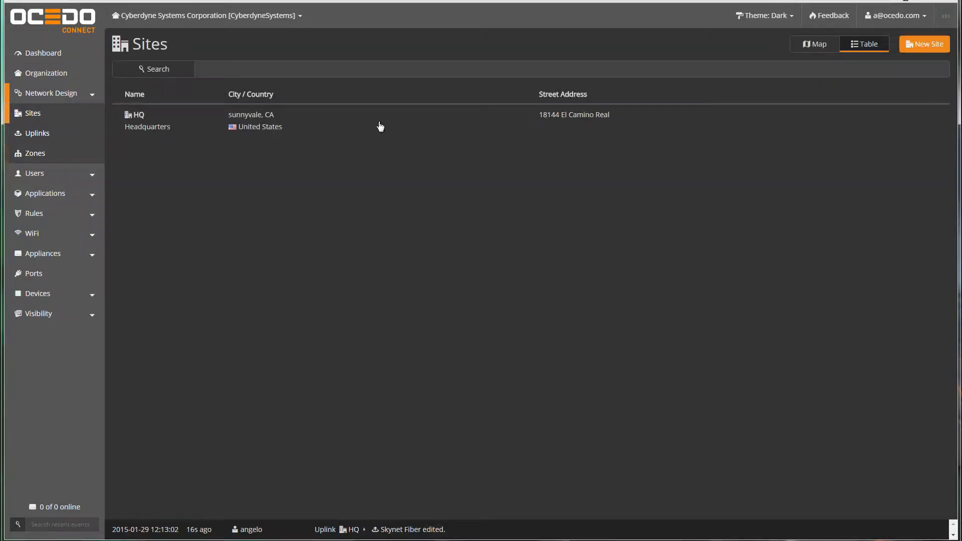
left_click(377, 125)
left_click(598, 70)
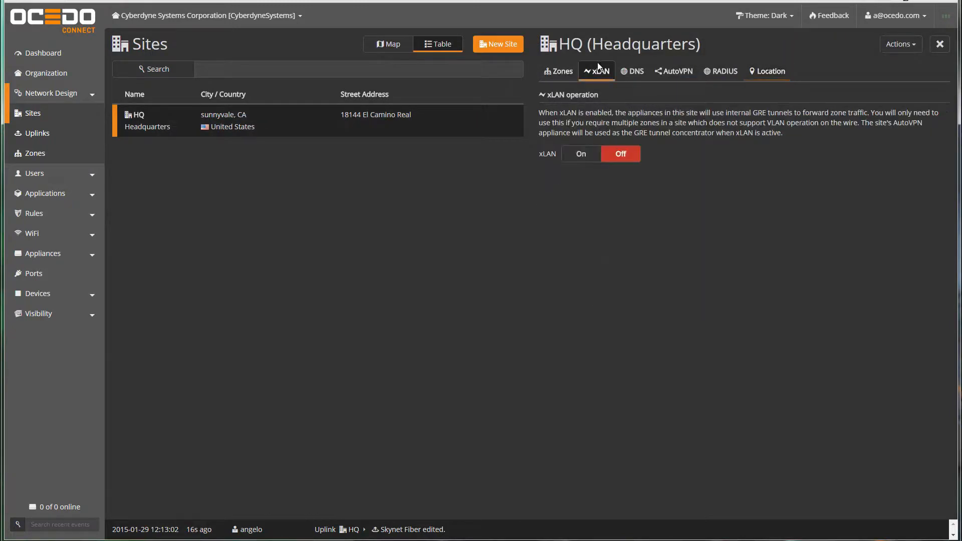
left_click(580, 154)
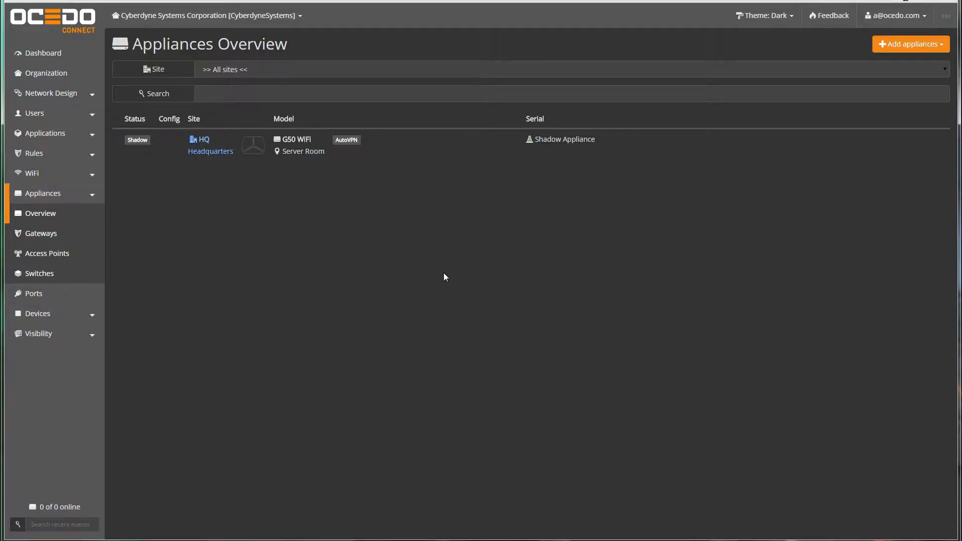
- Cancel the G50 WiFi's hardware registration without a serial number, then view its ports
left_click(458, 148)
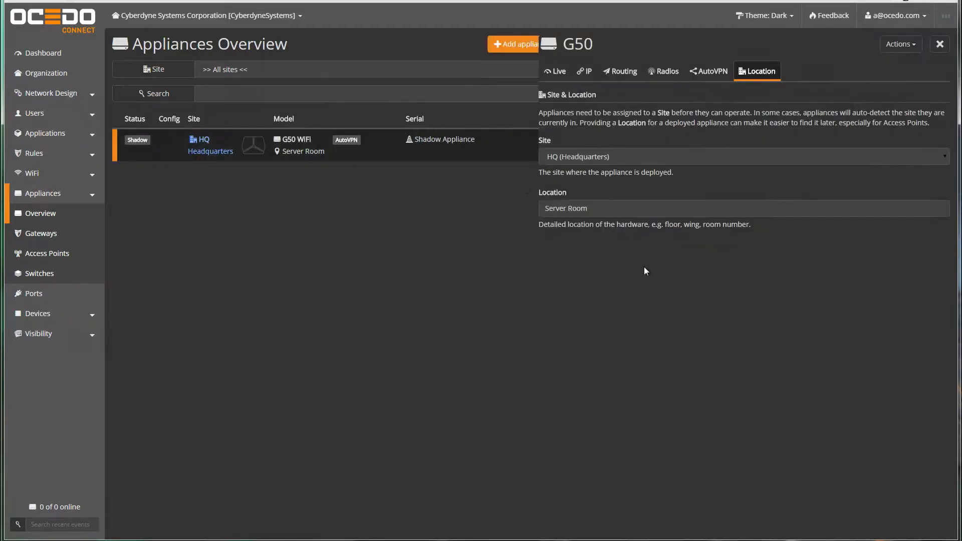
left_click(902, 45)
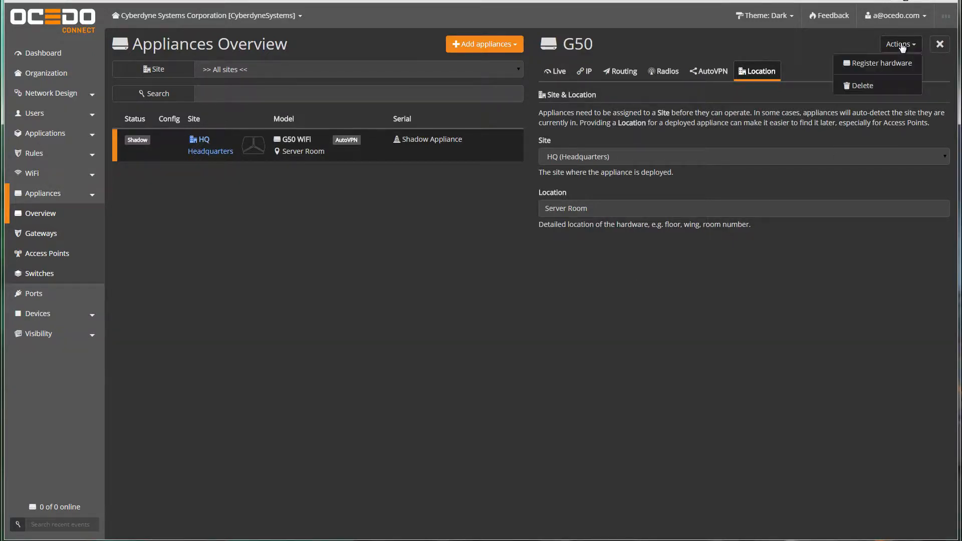
left_click(874, 61)
left_click(330, 239)
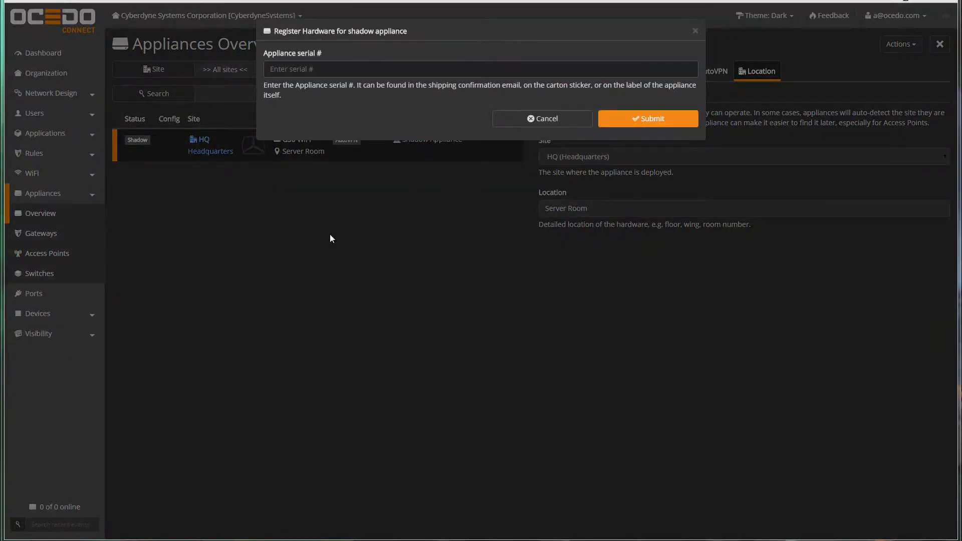
left_click(286, 72)
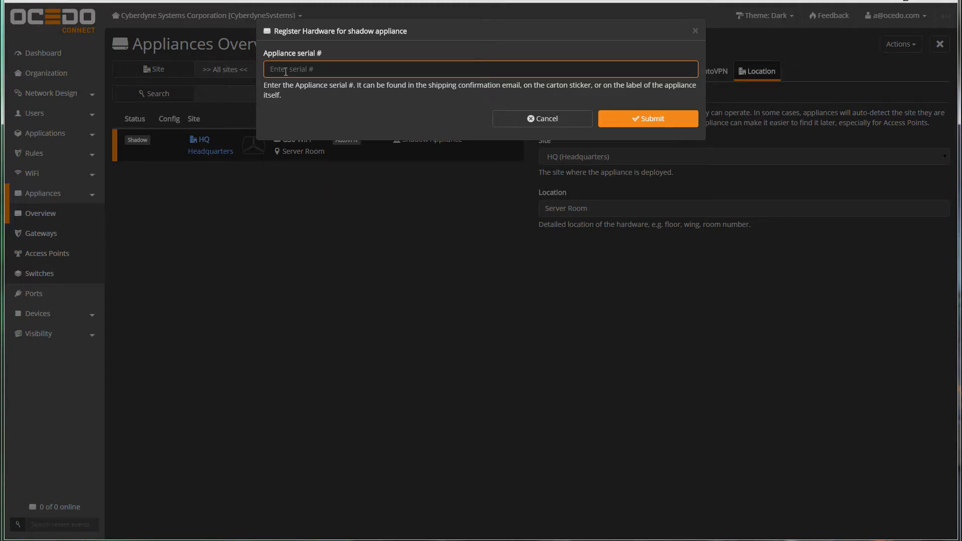
key("Escape")
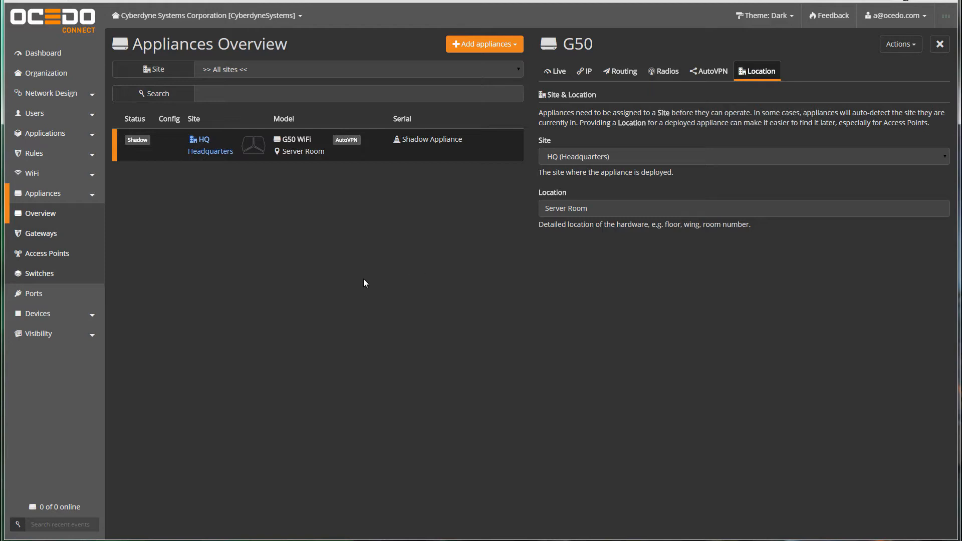
left_click(43, 295)
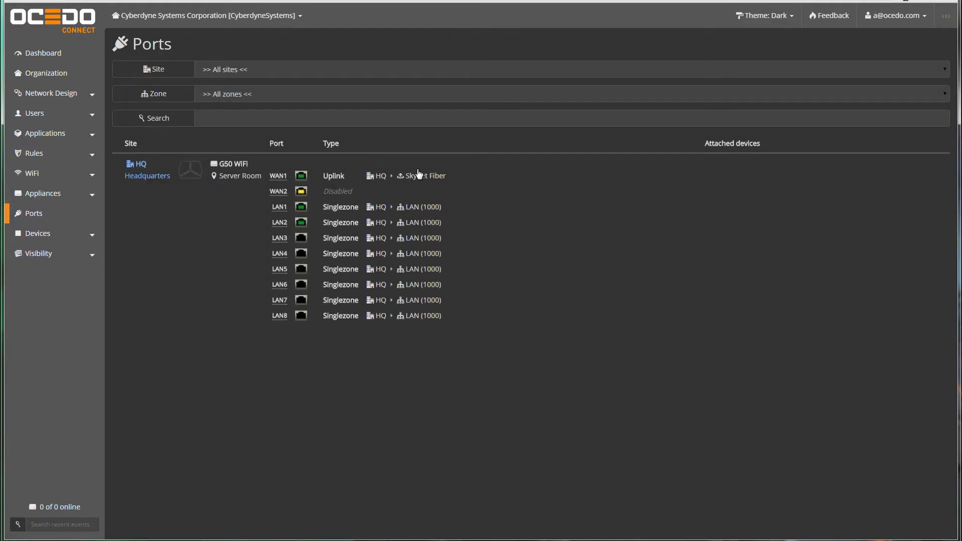
- Open the 2015-01-29 Event Log listing the day's changes
left_click(69, 259)
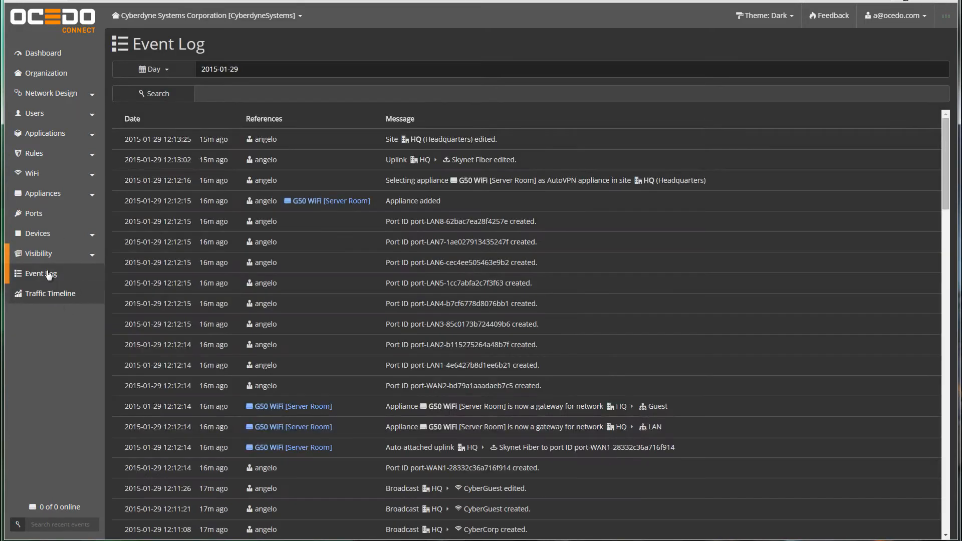